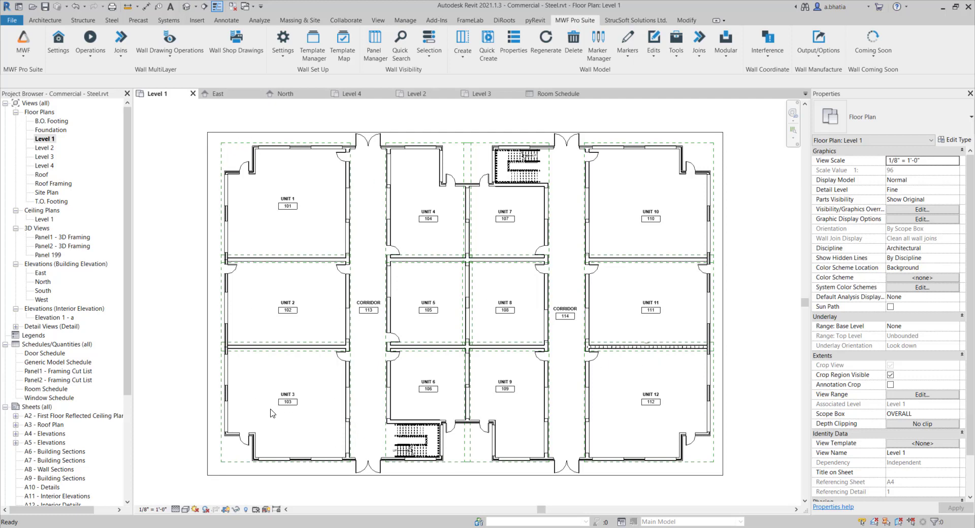
Duplicate the Level 1 floor plan as a dependent view, the first of the UNIT views
right_click(44, 140)
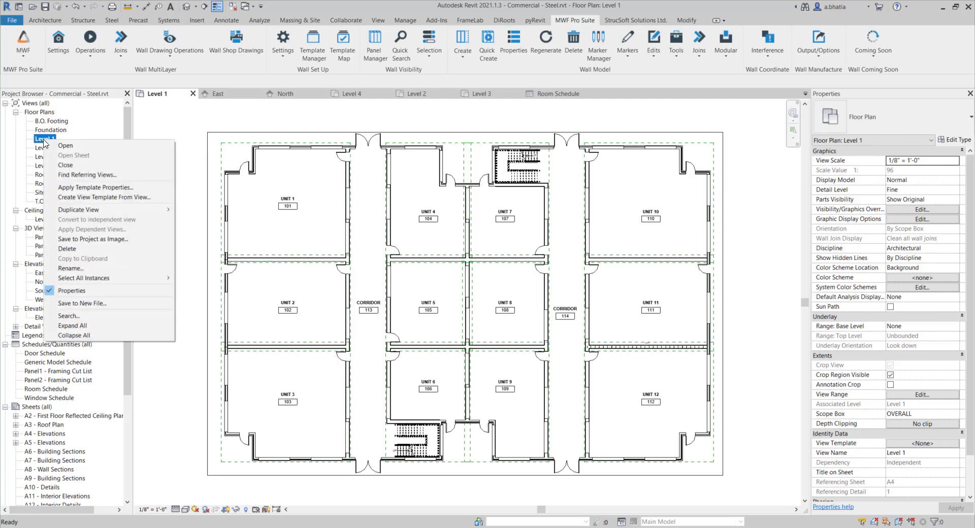
mouse_move(54, 212)
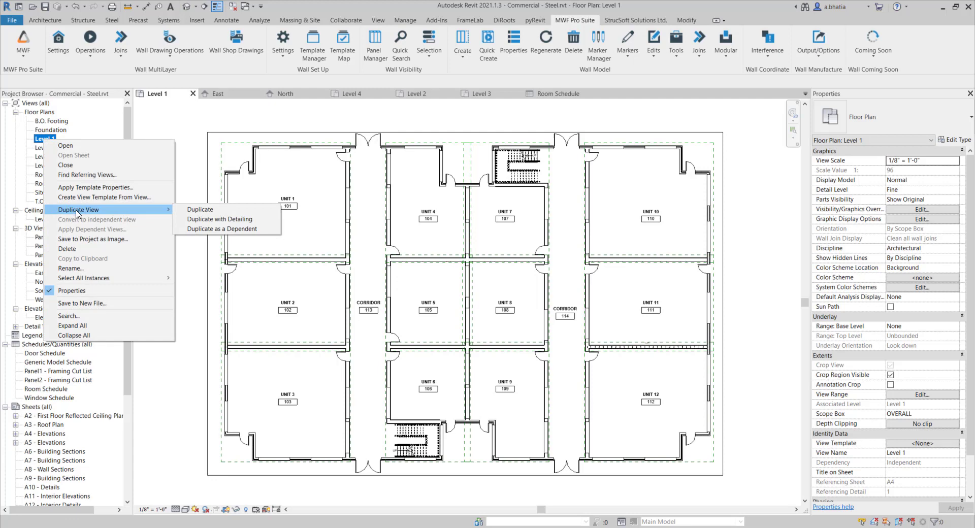
click(190, 229)
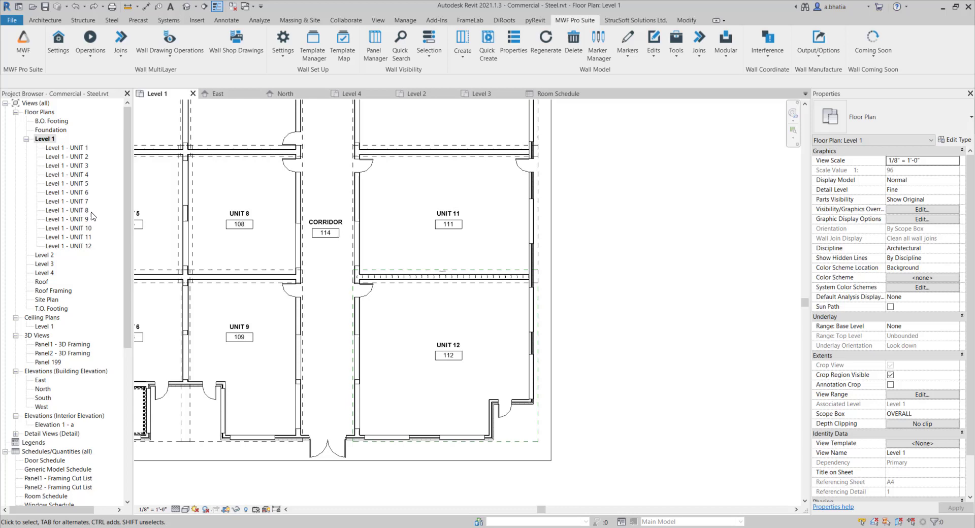
double_click(76, 148)
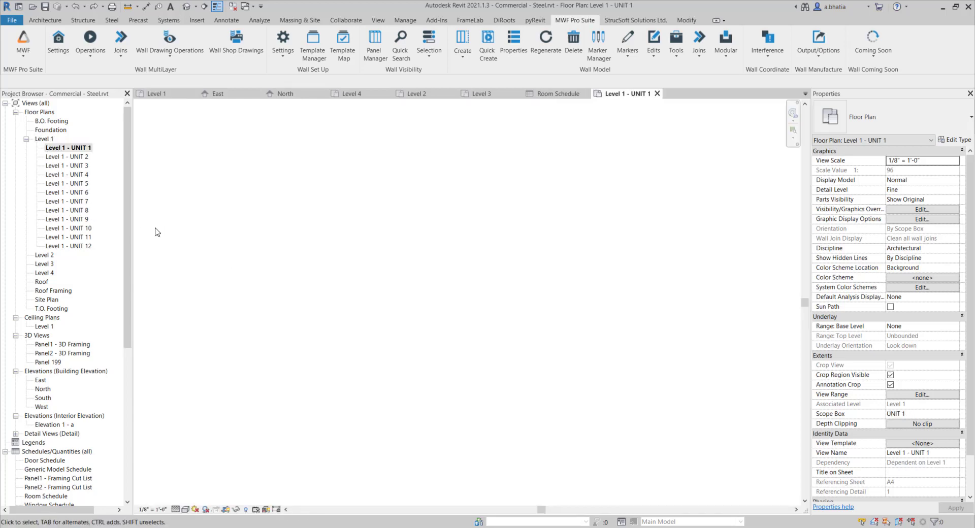
scroll(441, 216, down, 2)
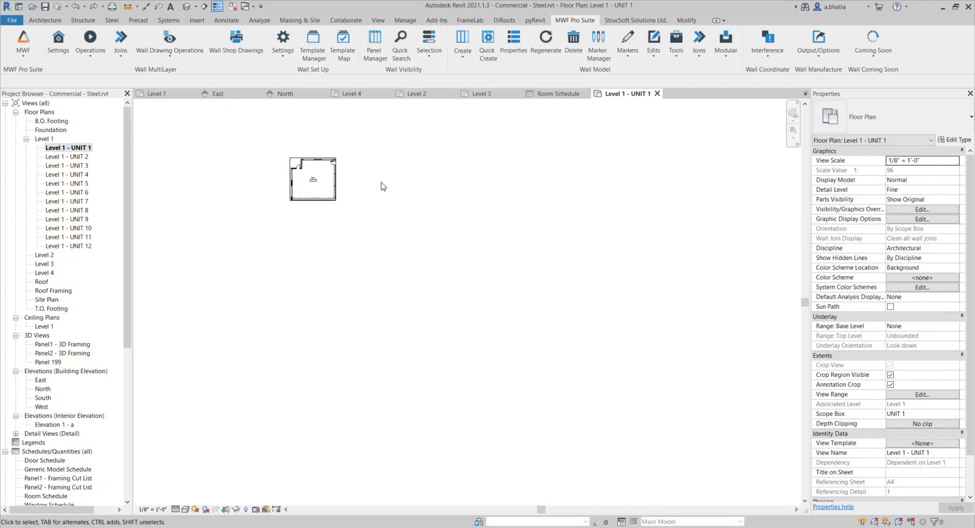
middle_drag(383, 185, 425, 309)
scroll(378, 292, up, 5)
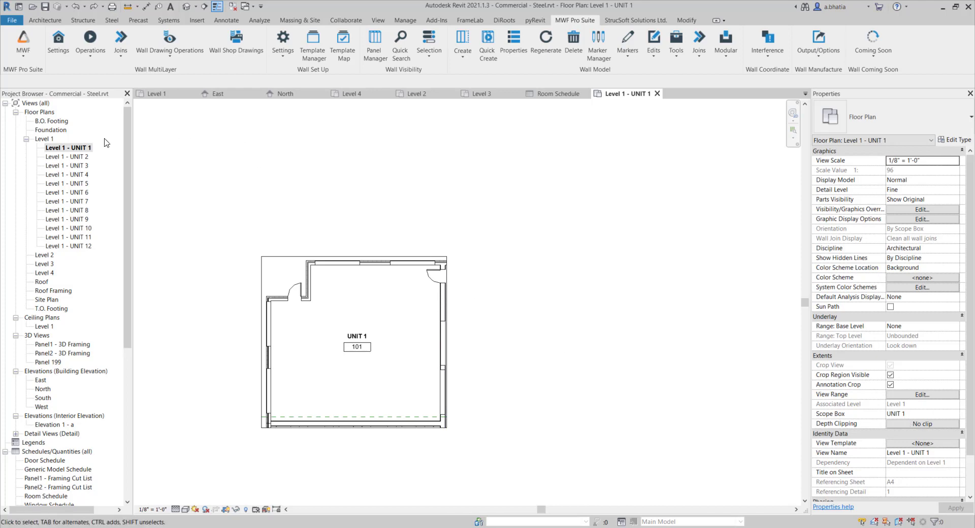
Open Level 1 - UNIT 12 and set its scope box to UNIT 12, cropping to room 112
double_click(82, 246)
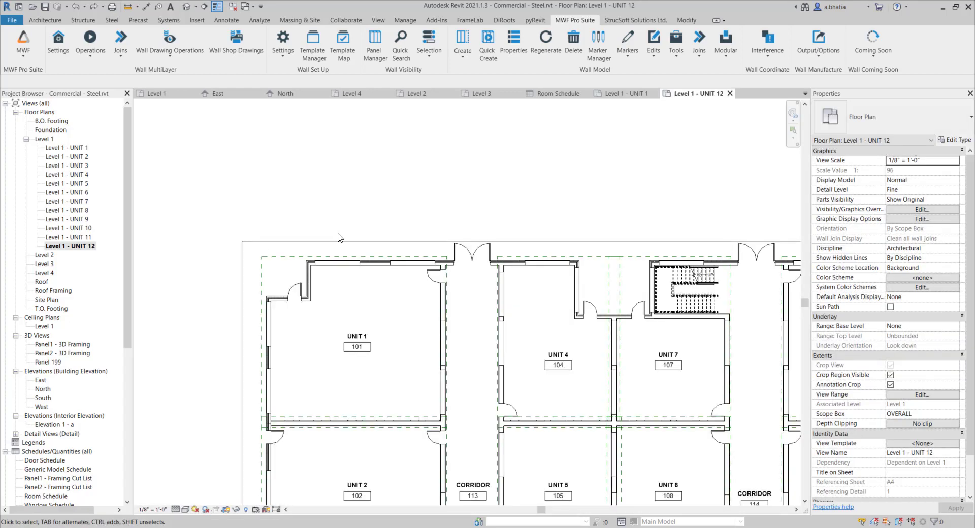
scroll(340, 237, down, 4)
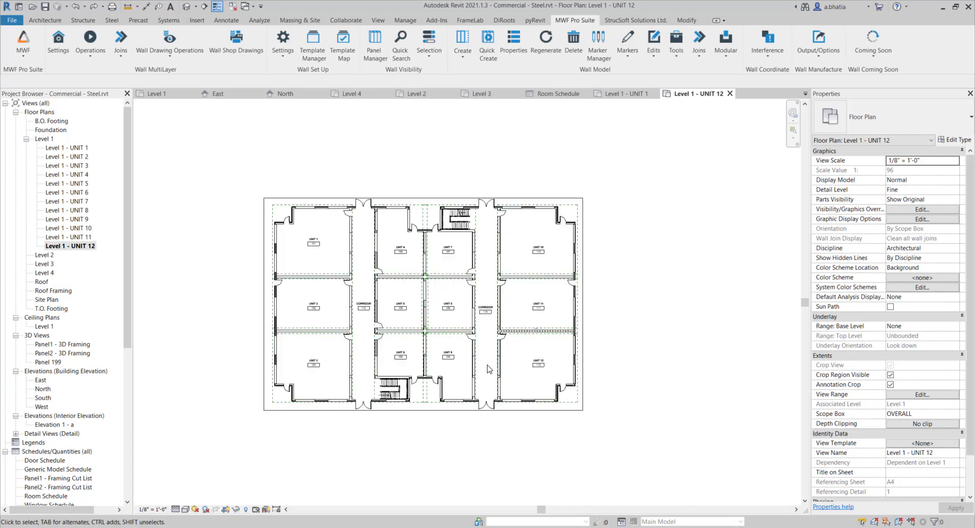
scroll(490, 384, up, 2)
click(932, 415)
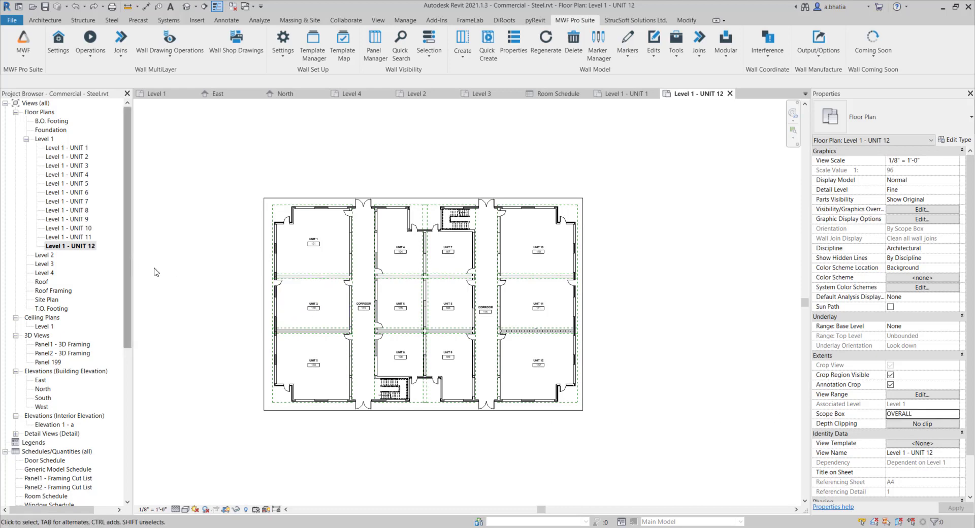
click(956, 414)
scroll(944, 434, down, 3)
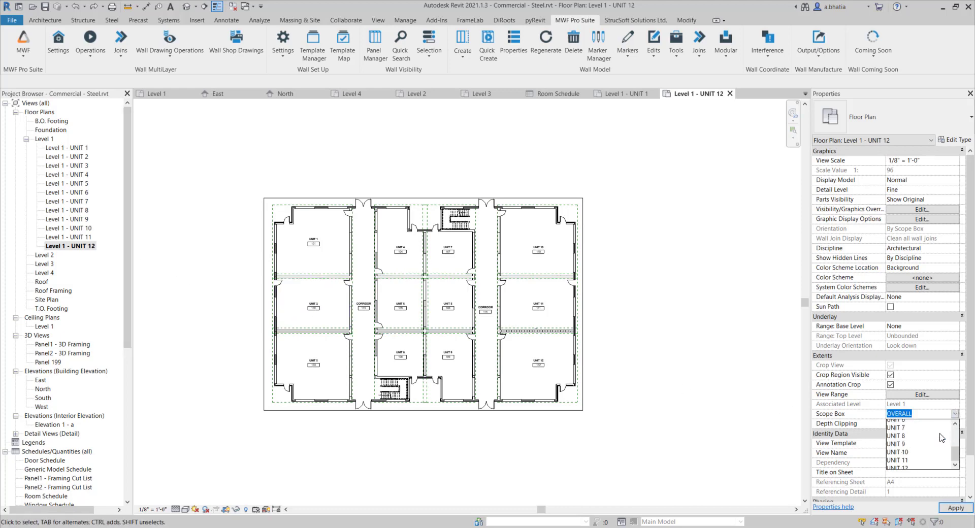
click(906, 464)
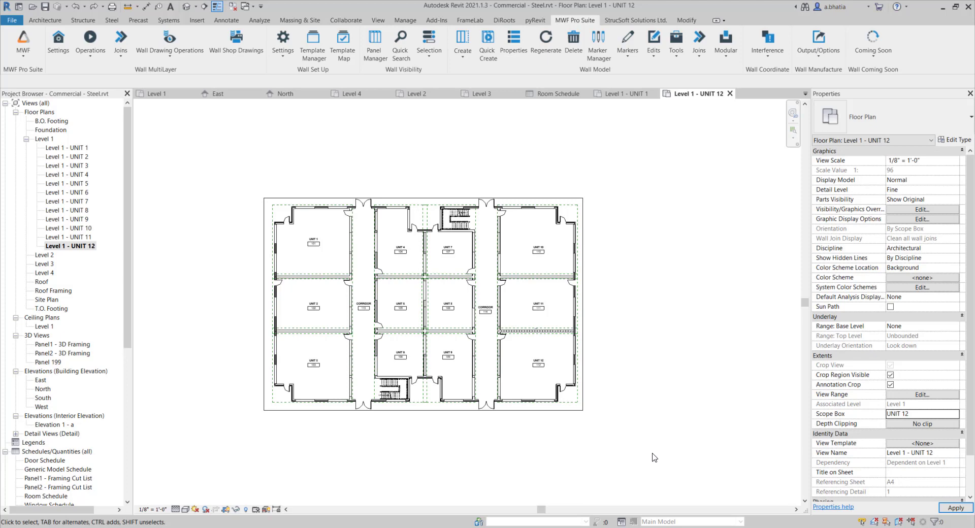
scroll(591, 412, up, 4)
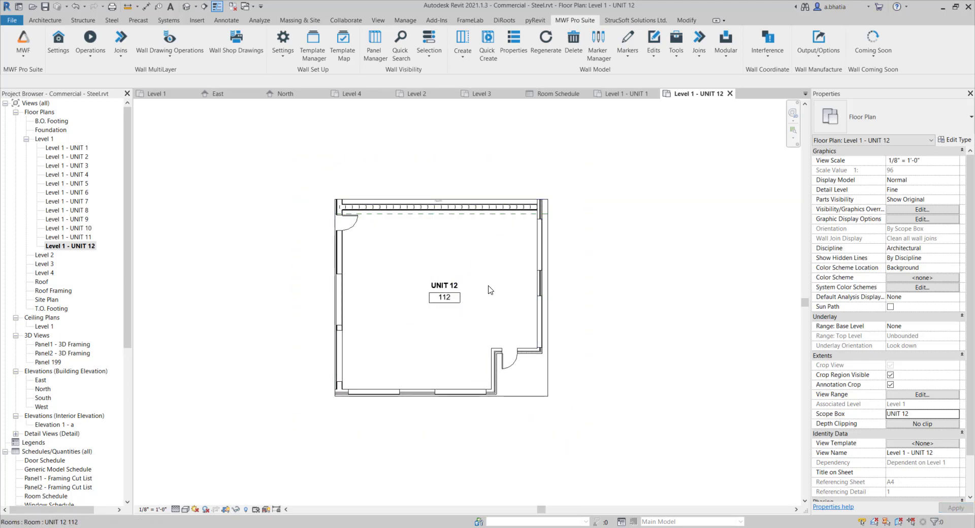
scroll(487, 281, down, 2)
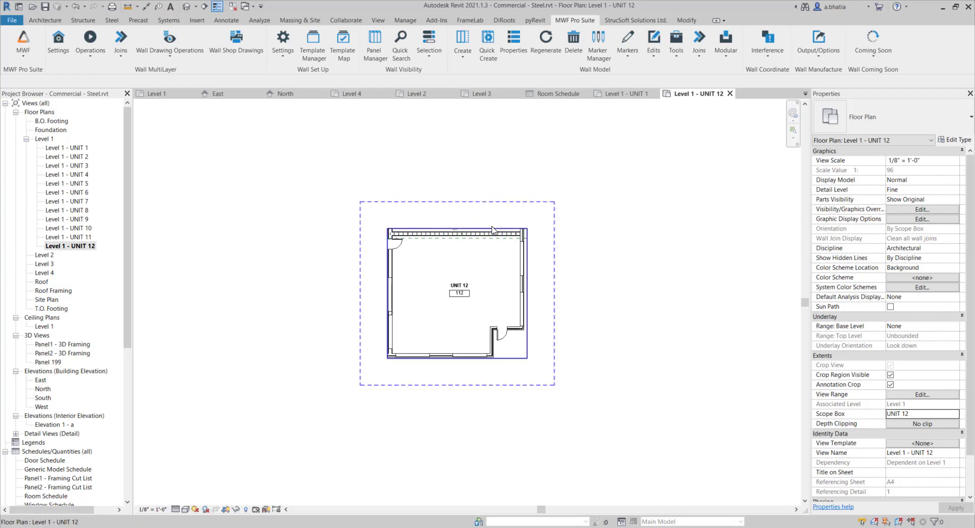
scroll(450, 235, up, 2)
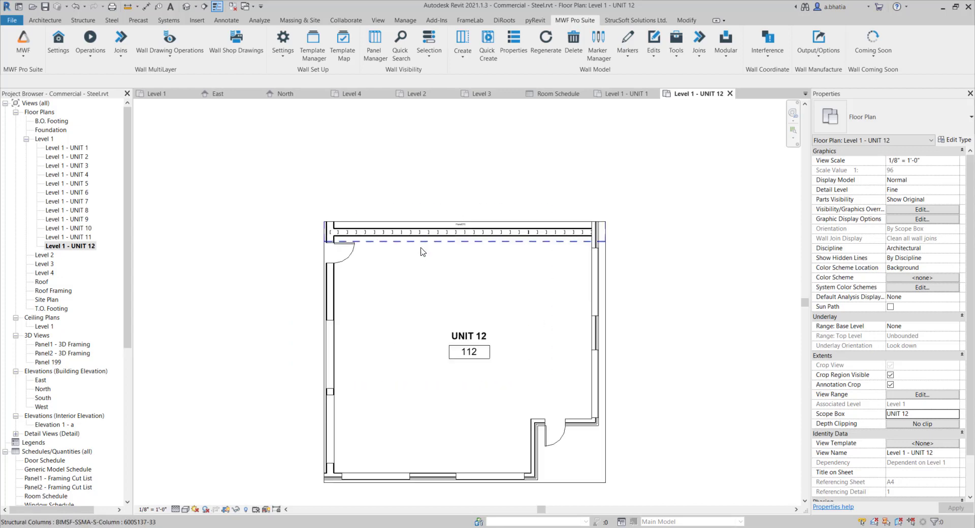
Open the parent Level 1 floor plan showing all units
click(40, 139)
double_click(40, 140)
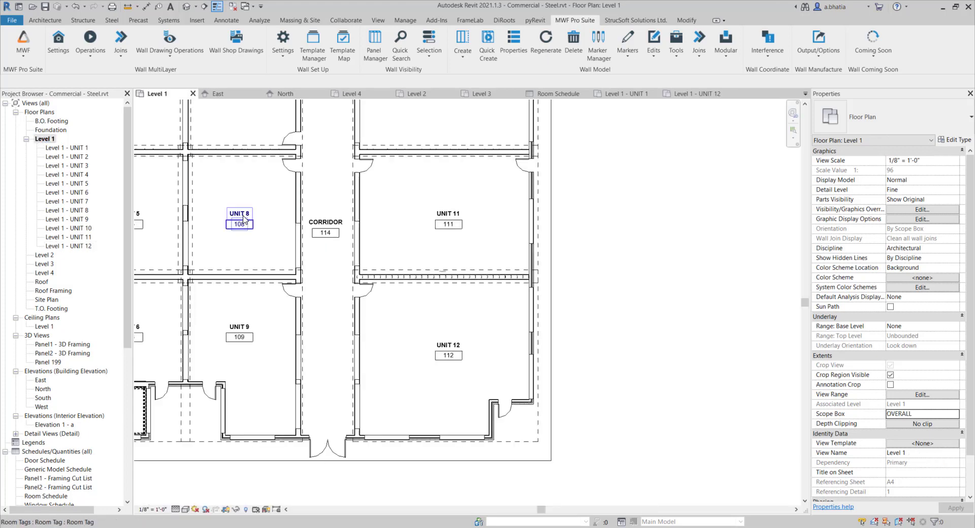
scroll(369, 293, down, 2)
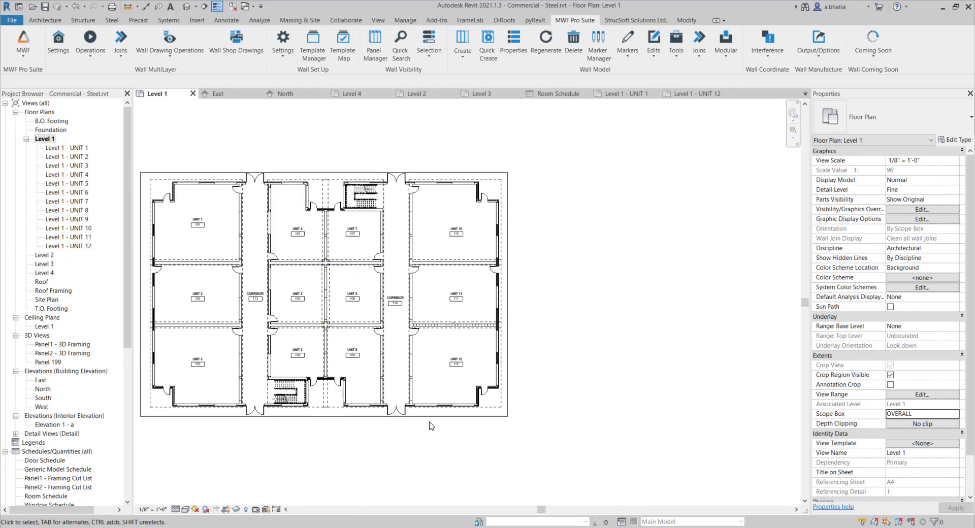
scroll(359, 269, up, 4)
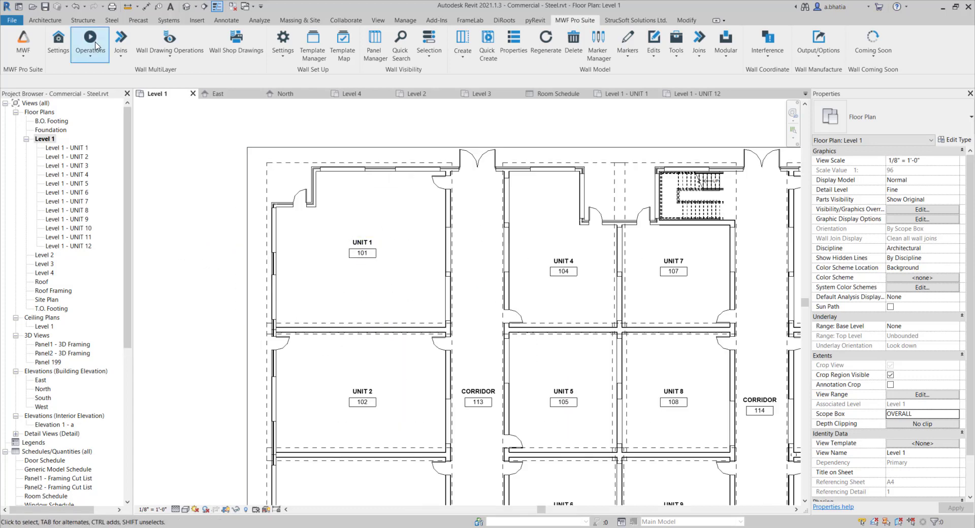
Place Chair-Desk components in Units 1, 4, 2 and 5 using the CM command
click(204, 22)
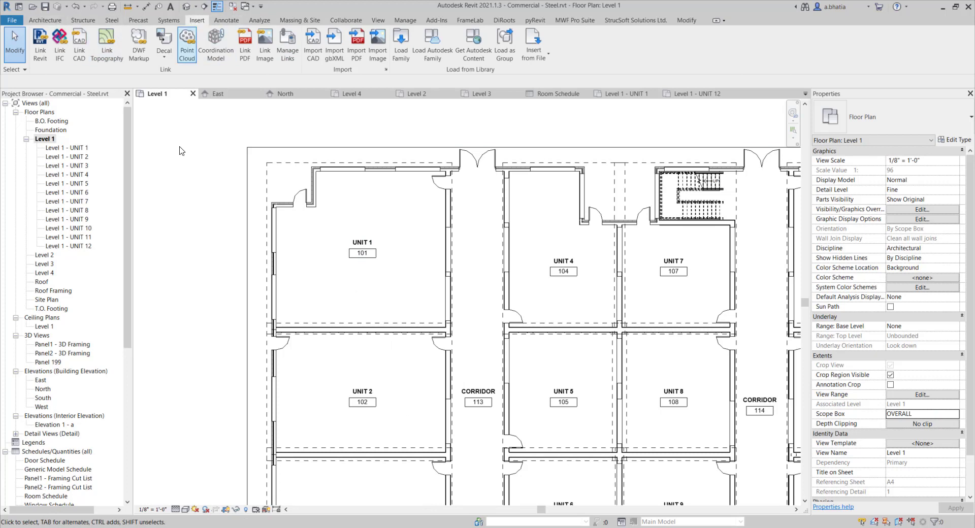
key(c)
key(m)
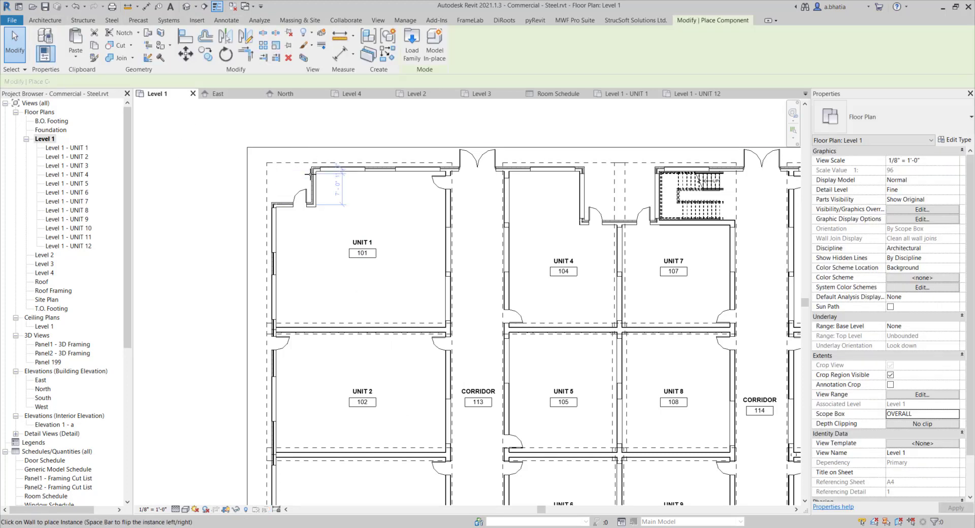
click(888, 125)
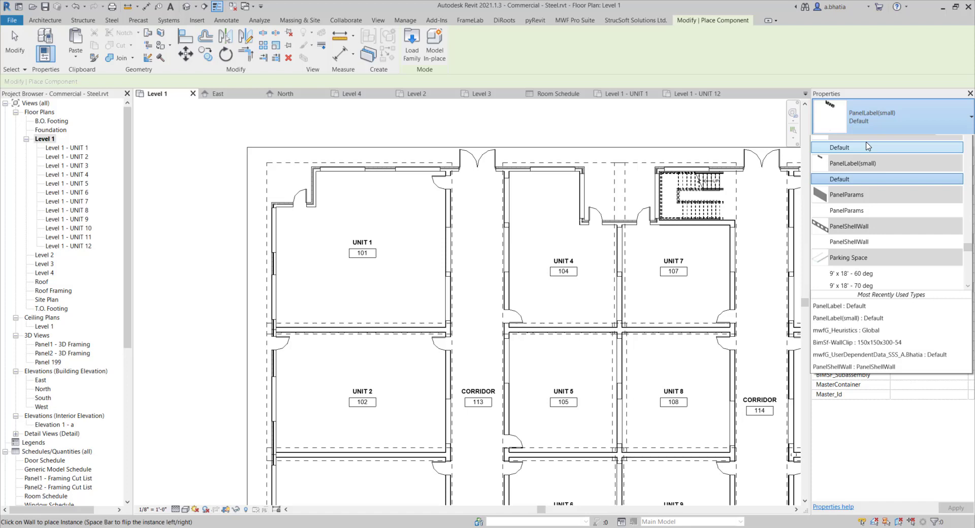
text(ch)
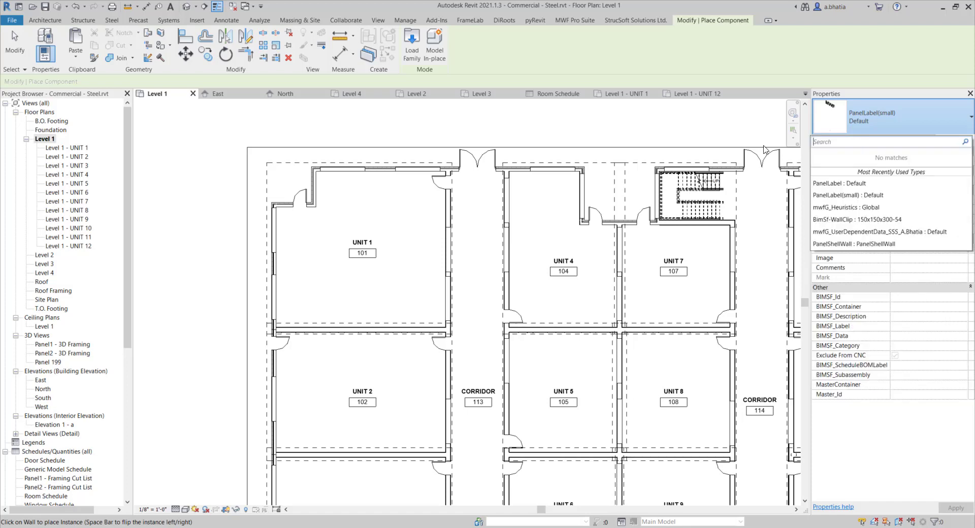
text(air)
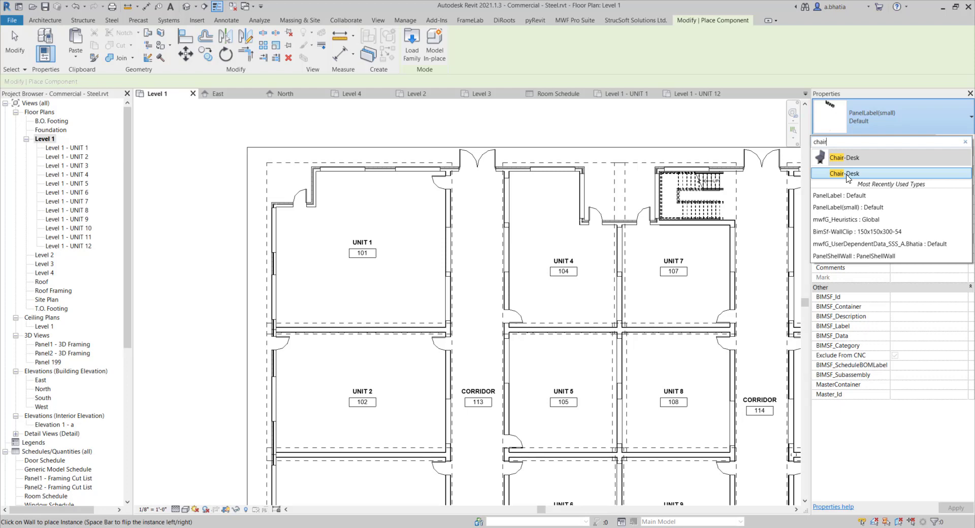
click(844, 176)
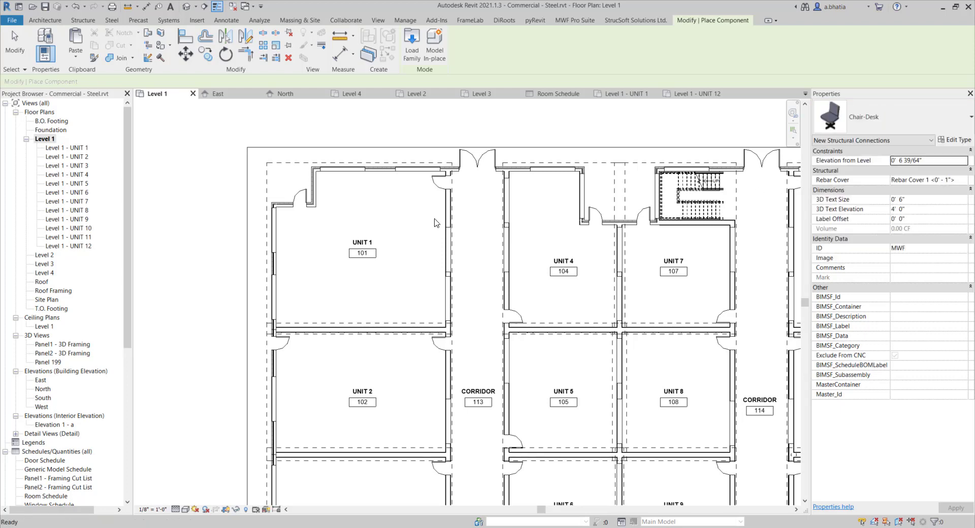
click(329, 189)
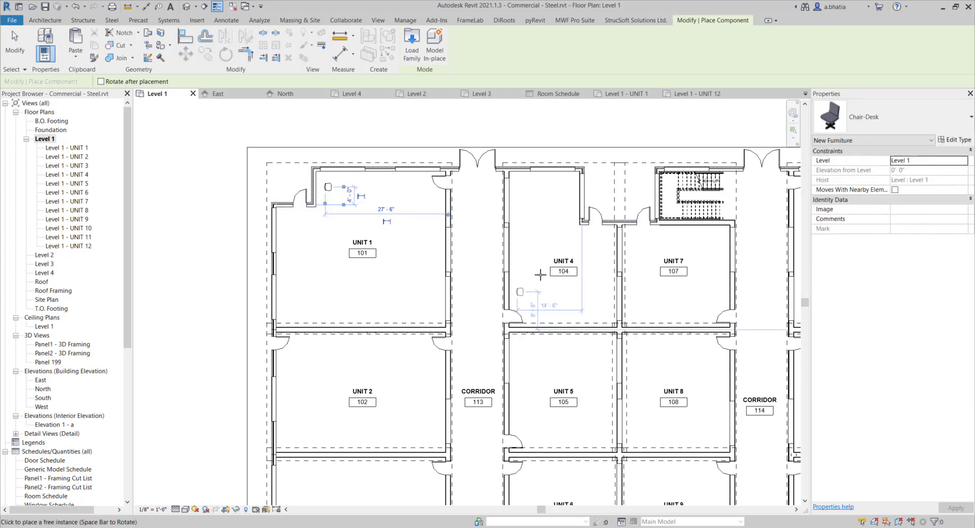
click(520, 182)
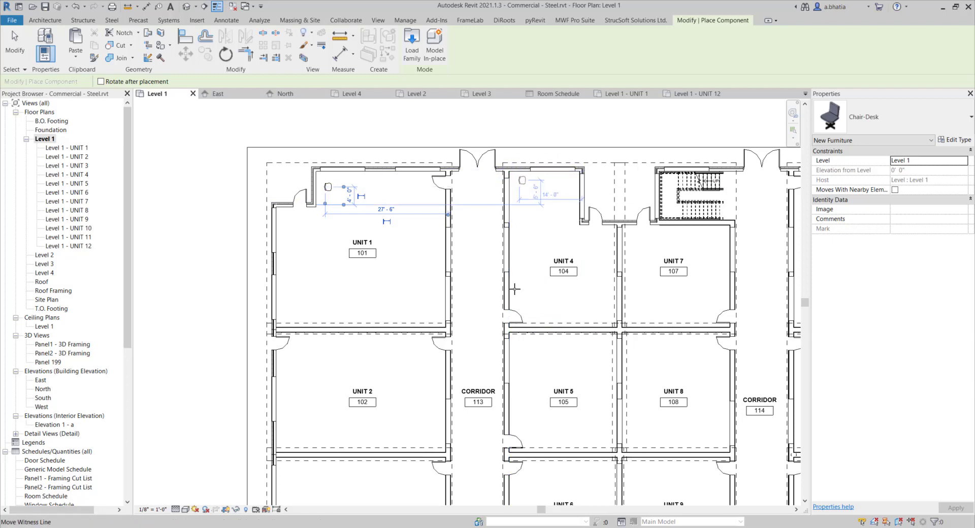
click(306, 344)
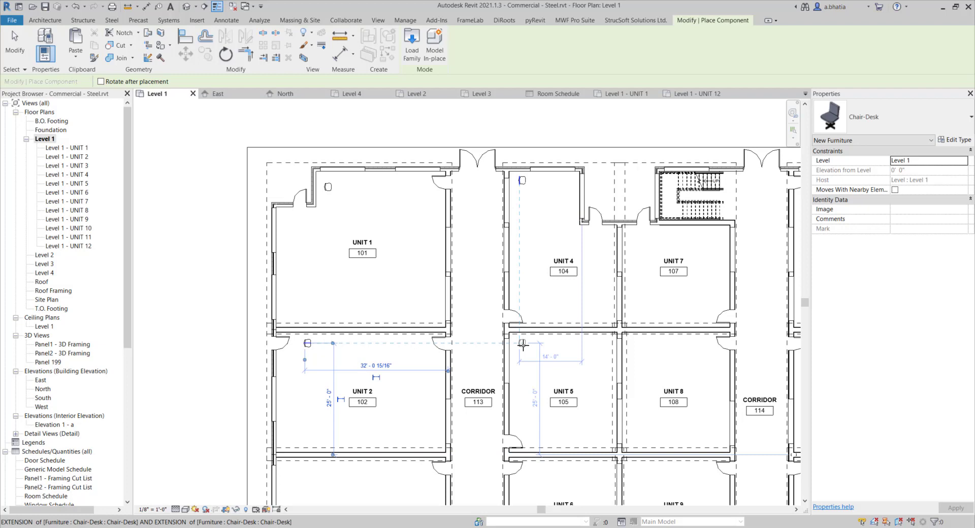
click(522, 343)
key(Escape)
key(Escape)
Move Unit 2's chair up near its top wall
click(308, 344)
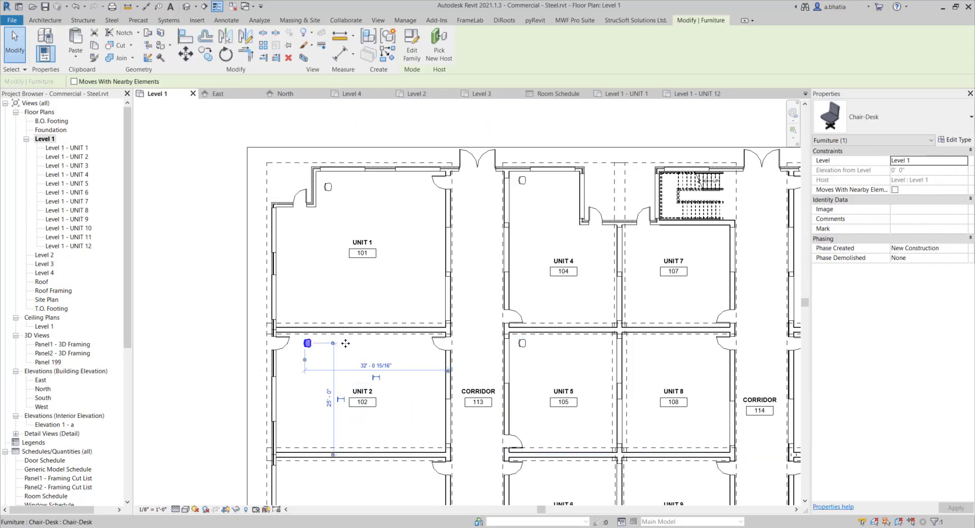
drag(309, 345, 374, 344)
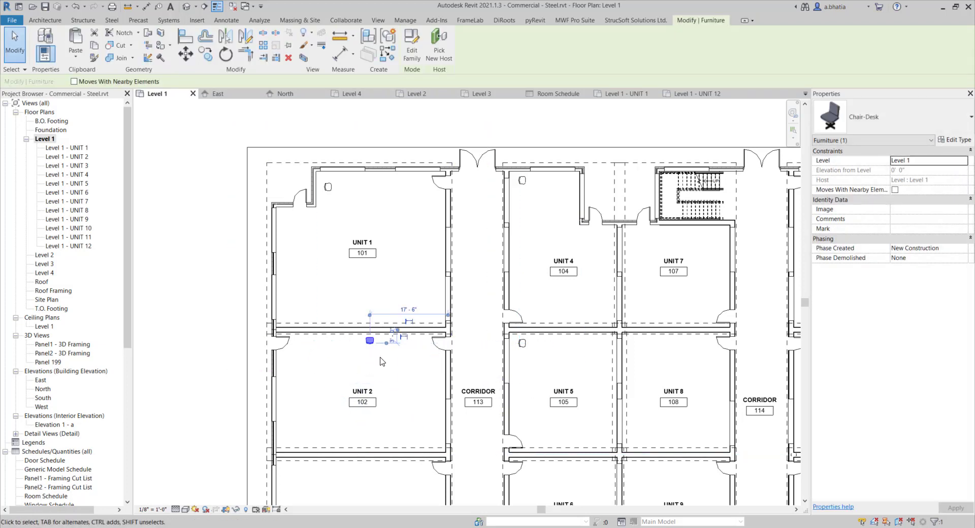
key(Escape)
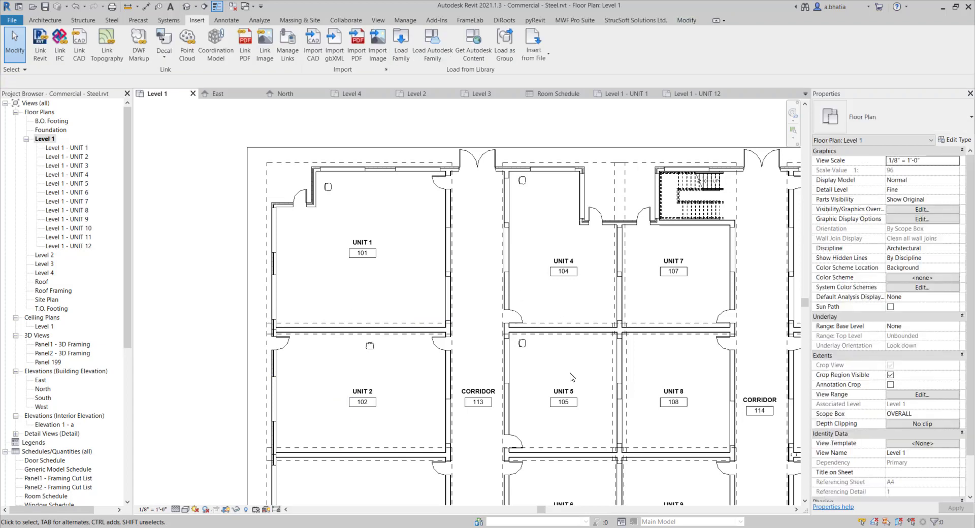
click(328, 188)
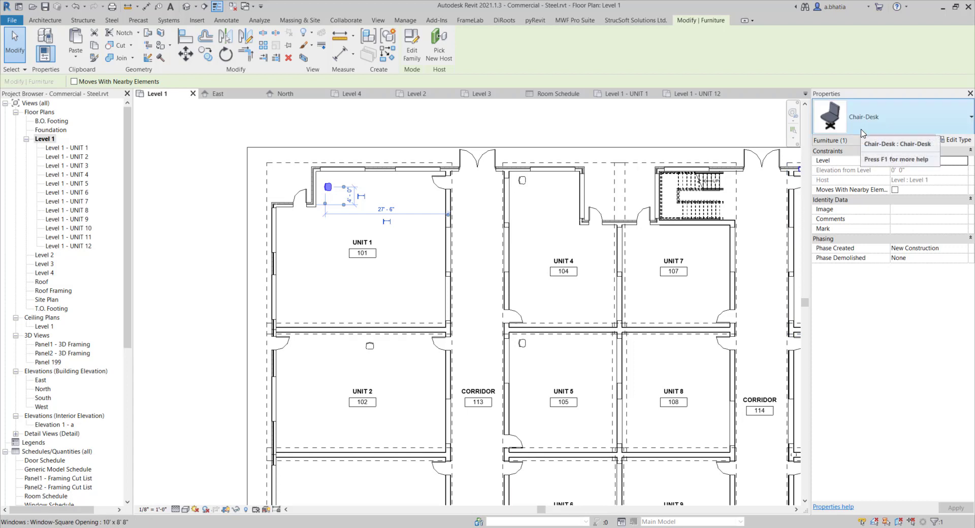
click(317, 128)
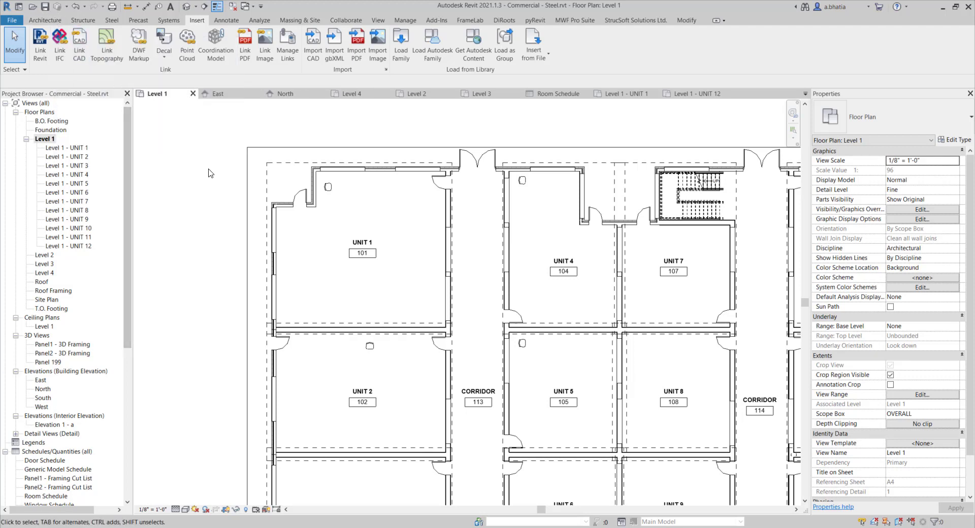
Add a 'SINGLE DESK CHAIR' text note with a bent leader pointing at Unit 1's chair
key(t)
key(x)
scroll(344, 188, up, 2)
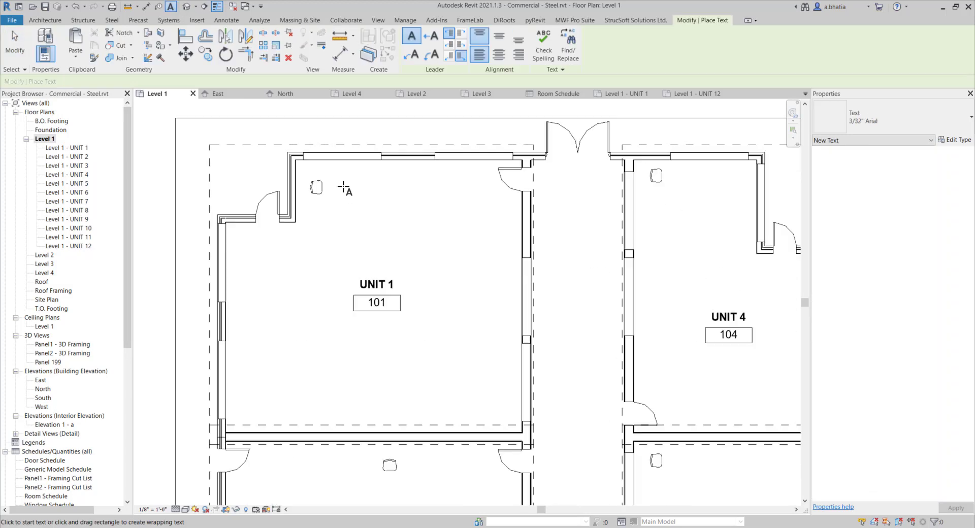
scroll(344, 188, up, 1)
key(2)
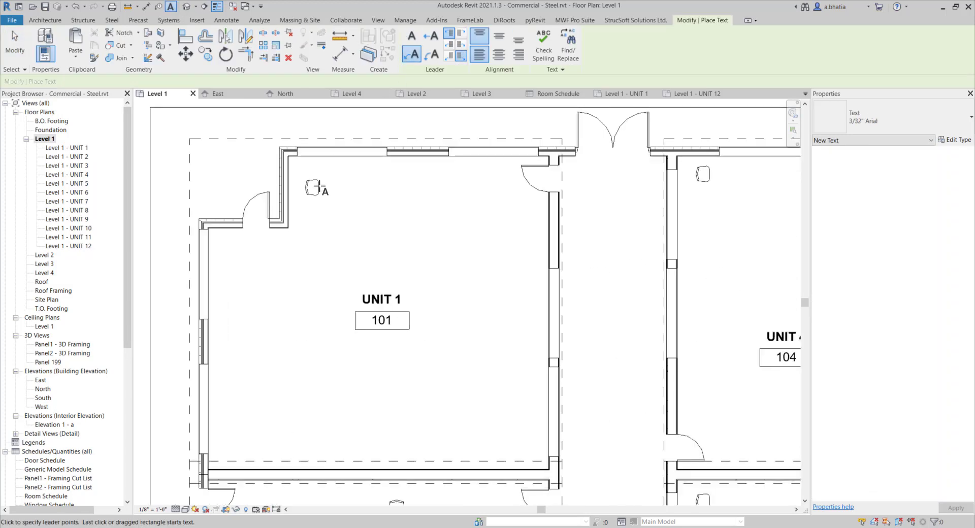
click(319, 187)
click(336, 215)
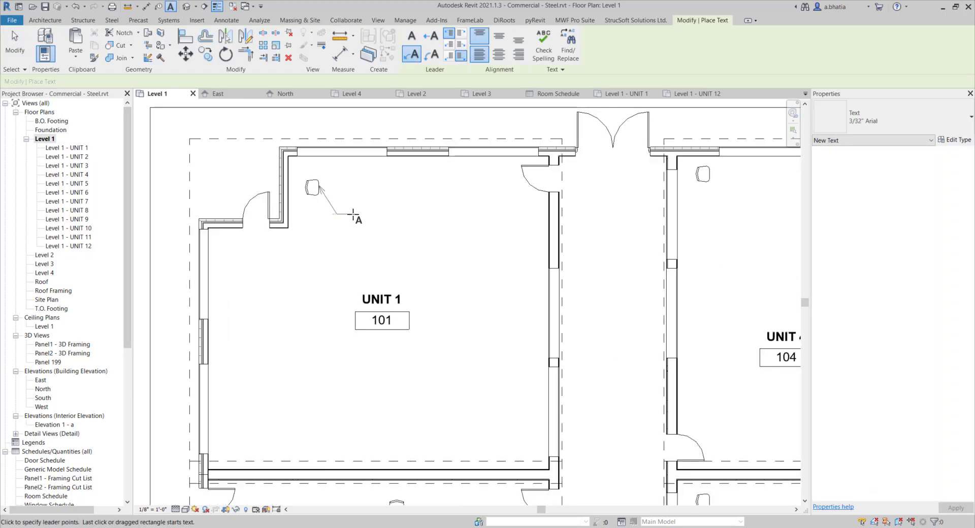
click(354, 215)
text(C)
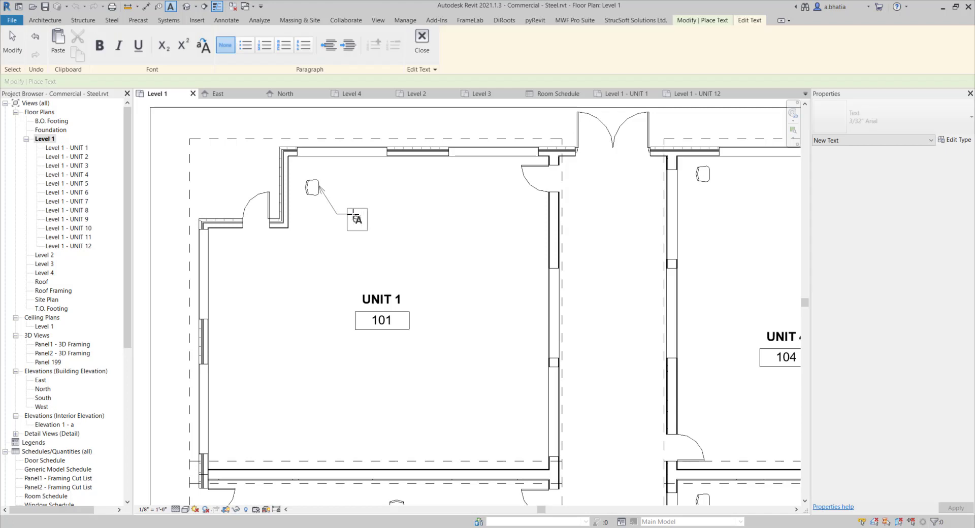
text(ANG)
text(LE)
text( DESK CHAIR)
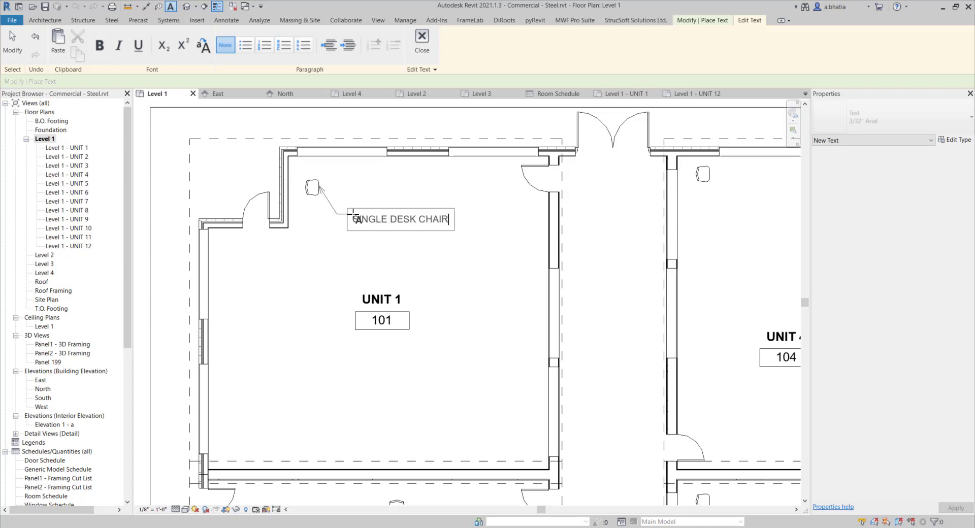
click(269, 208)
scroll(269, 208, down, 3)
scroll(269, 208, up, 2)
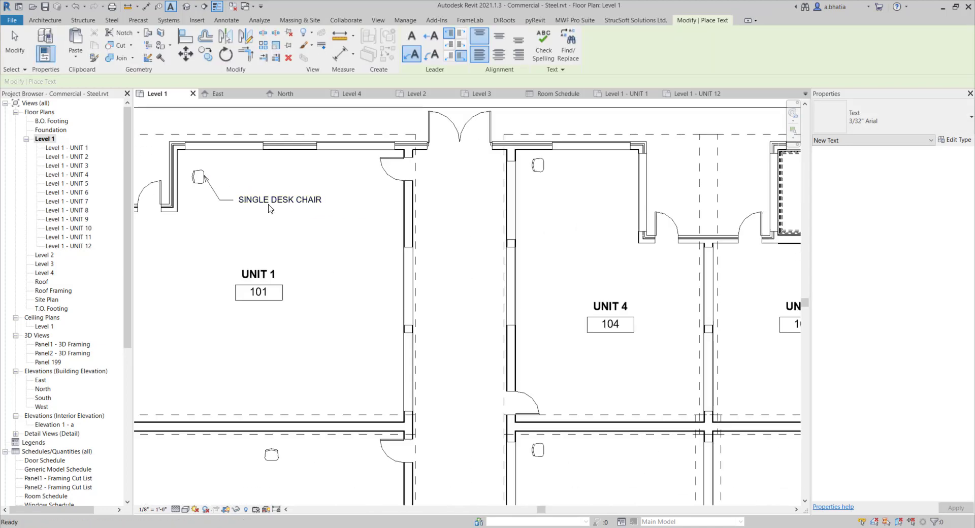
key(Escape)
click(279, 200)
Copy the SINGLE DESK CHAIR note to the chairs in Units 4, 2 and 5
key(c)
key(o)
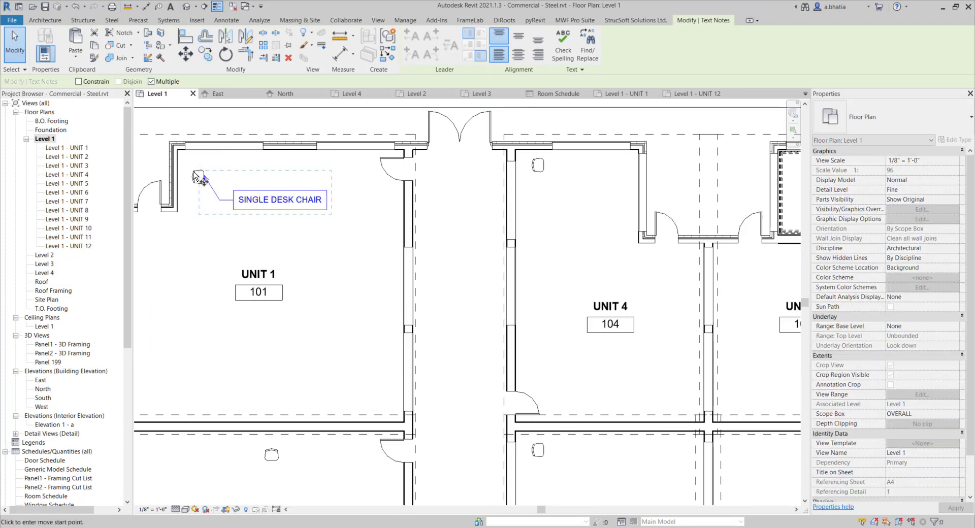
click(193, 176)
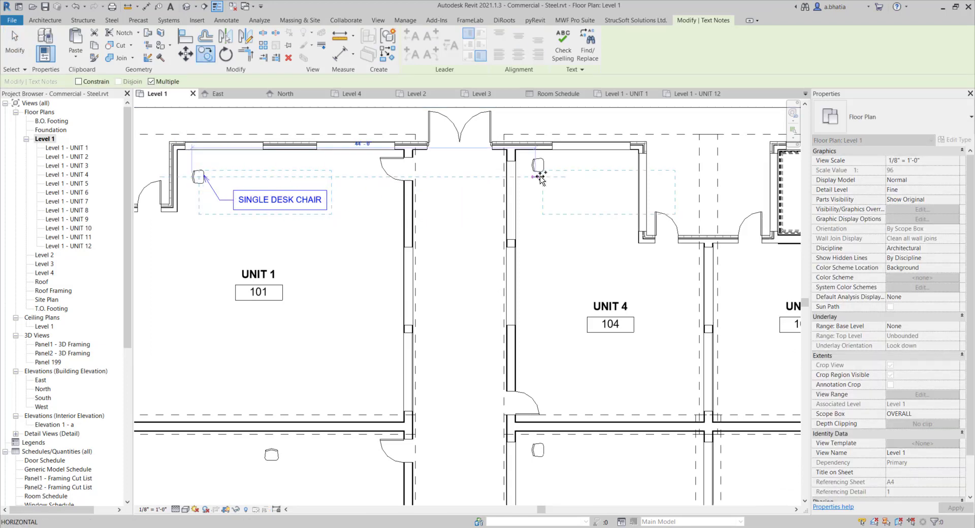
click(533, 227)
scroll(533, 227, down, 3)
scroll(348, 380, up, 3)
middle_drag(342, 381, 317, 371)
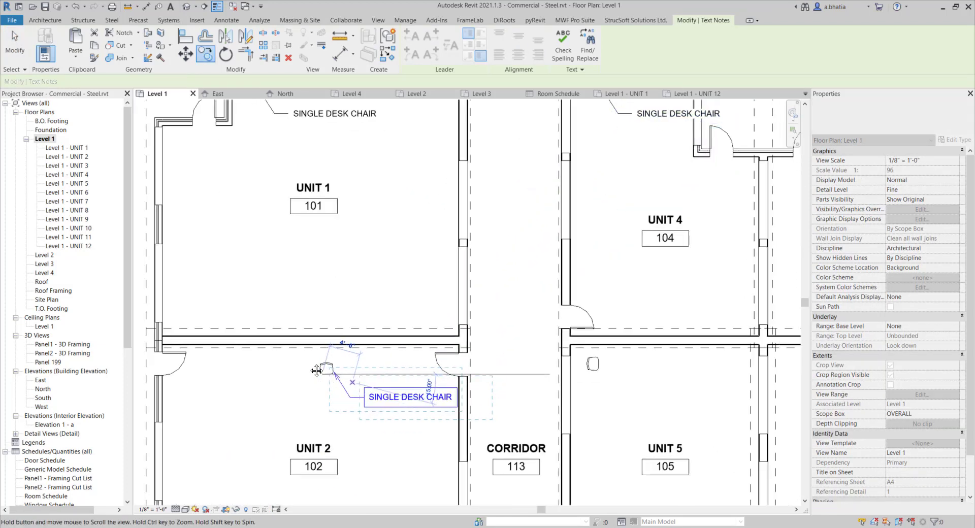
scroll(316, 370, down, 1)
scroll(317, 371, up, 3)
click(336, 386)
key(Escape)
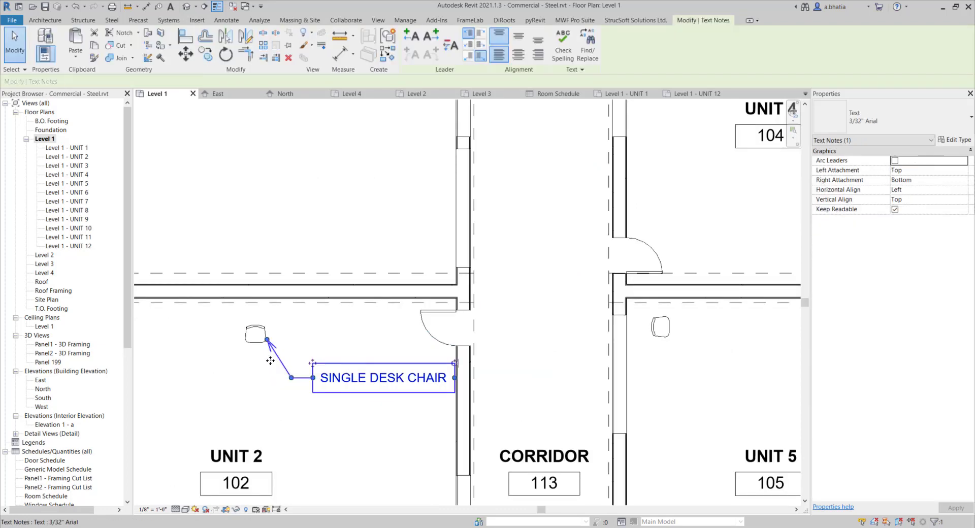
drag(270, 361, 528, 350)
scroll(295, 364, down, 2)
key(Escape)
Move Unit 4's label closer to its chair and wrap it onto two lines
scroll(528, 325, down, 2)
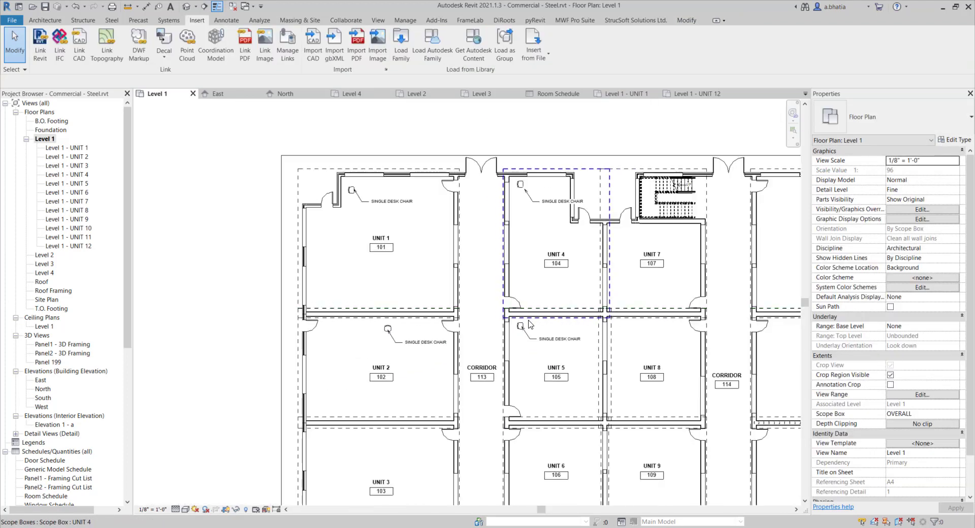
scroll(529, 324, down, 2)
scroll(371, 196, up, 5)
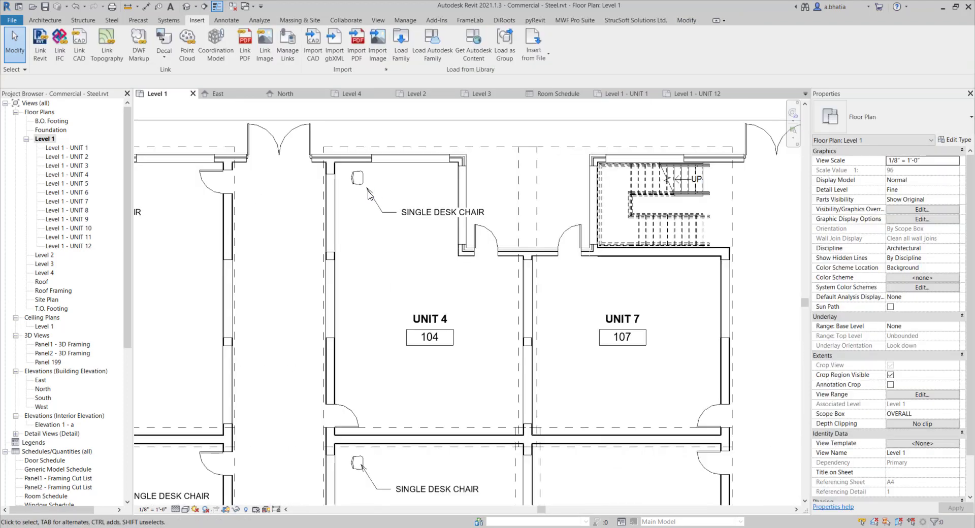
ctrl+drag(368, 194, 374, 197)
drag(487, 202, 458, 204)
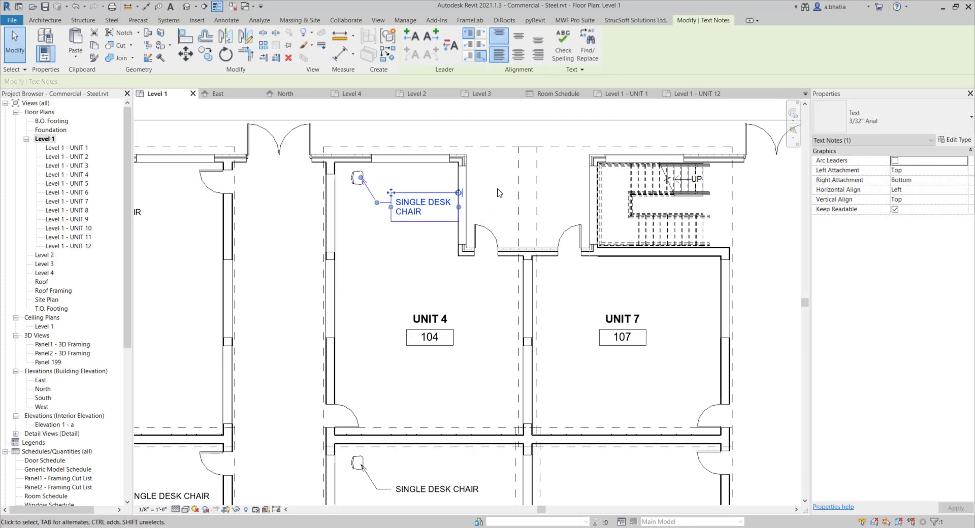
drag(396, 201, 402, 185)
click(402, 185)
scroll(403, 185, down, 4)
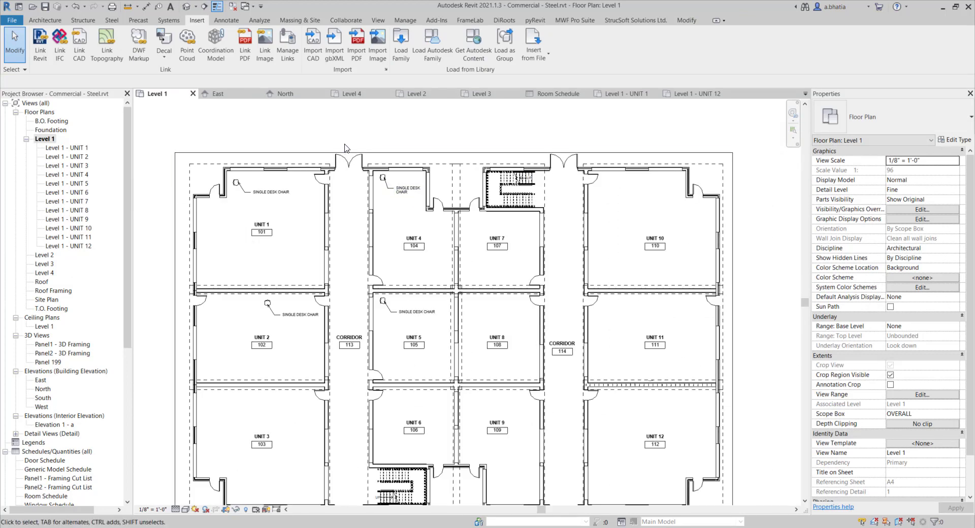
Open Level 1 - UNIT 4 and raise the crop's bottom edge to exclude the stray label
double_click(67, 174)
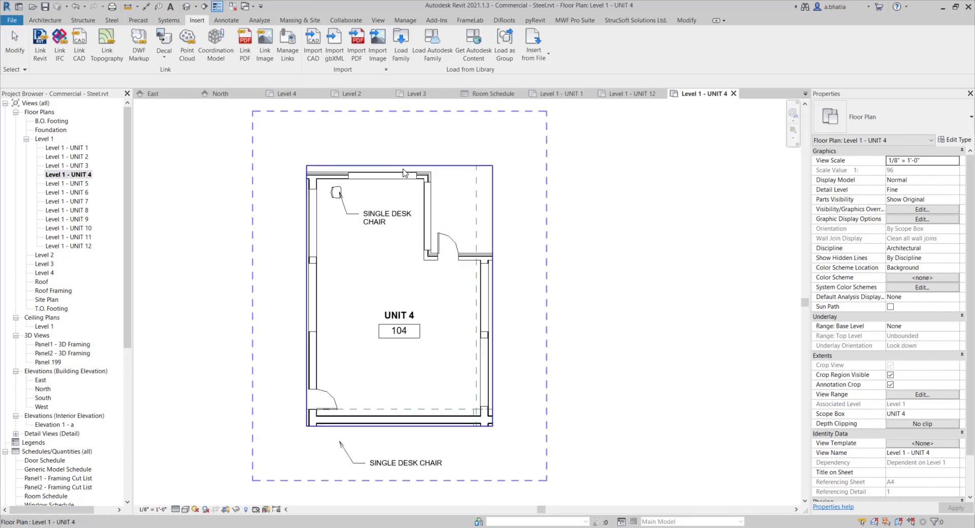
scroll(371, 186, up, 4)
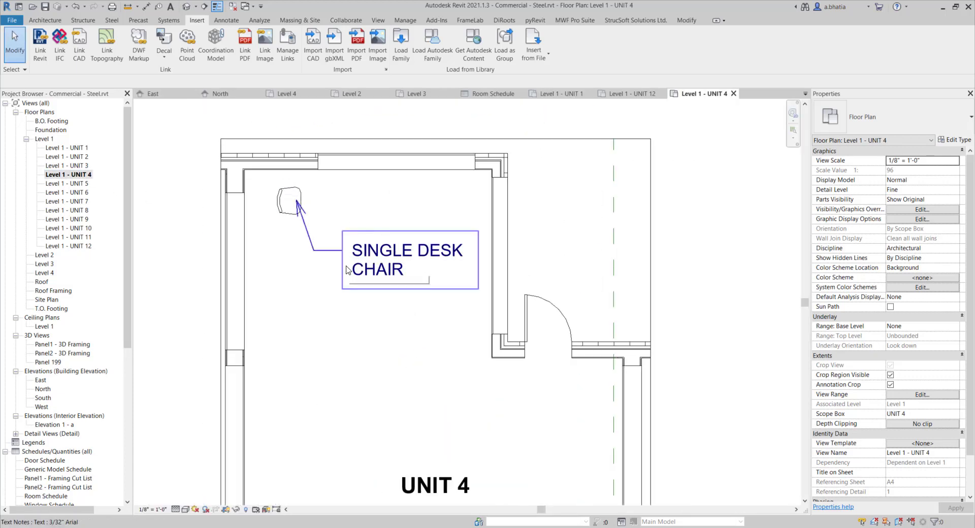
scroll(347, 270, down, 5)
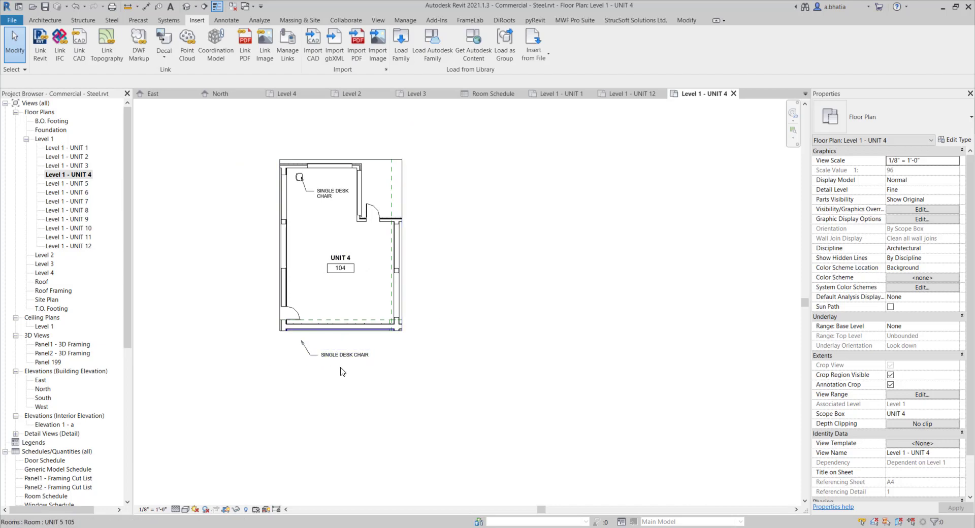
click(343, 366)
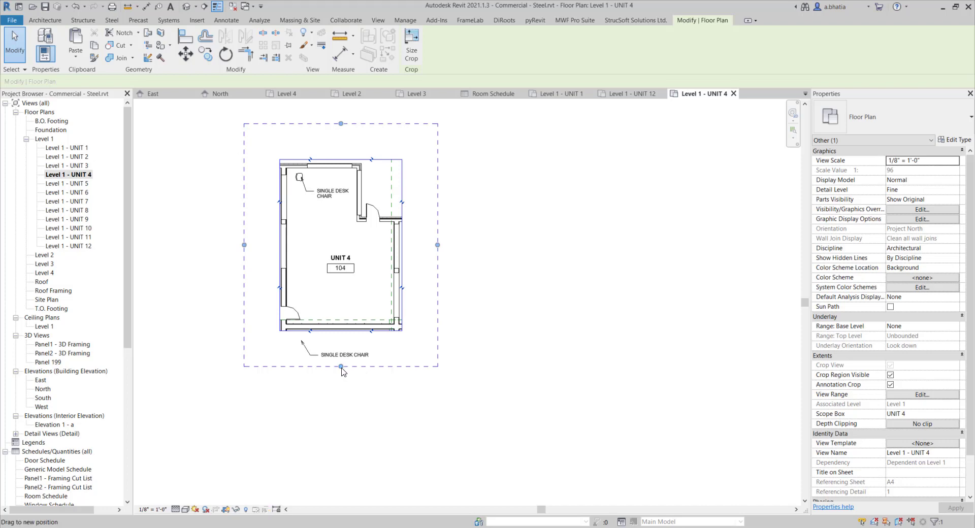
drag(343, 371, 341, 337)
click(493, 368)
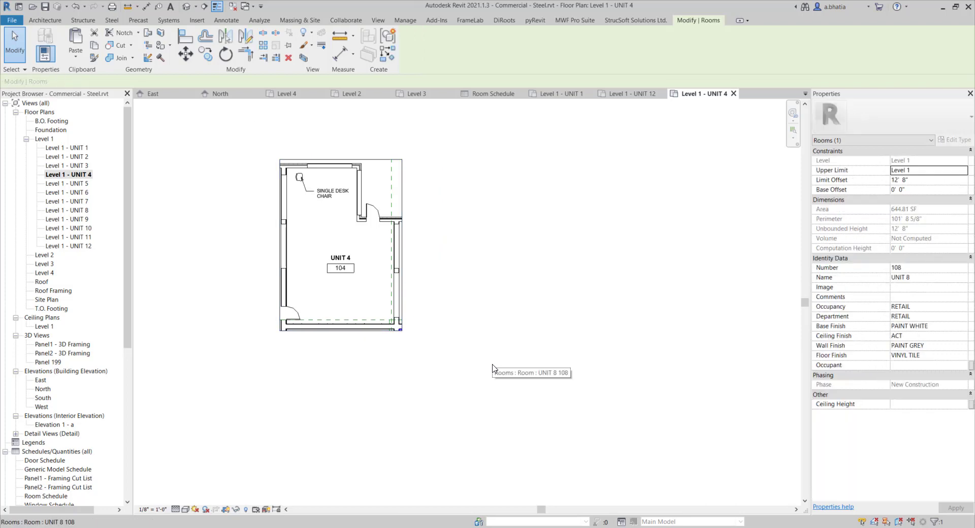
Open the Level 2 floor plan and set its scope box to OVERALL
double_click(48, 256)
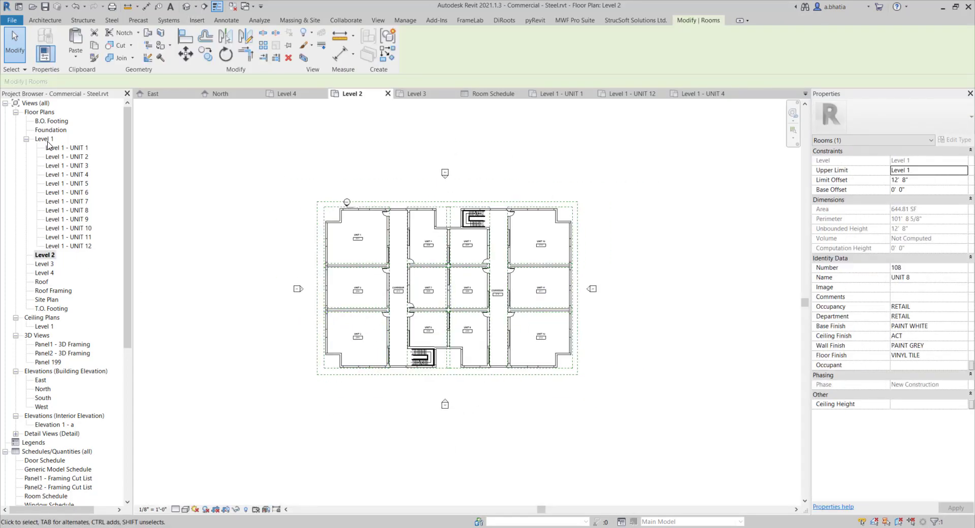
click(688, 303)
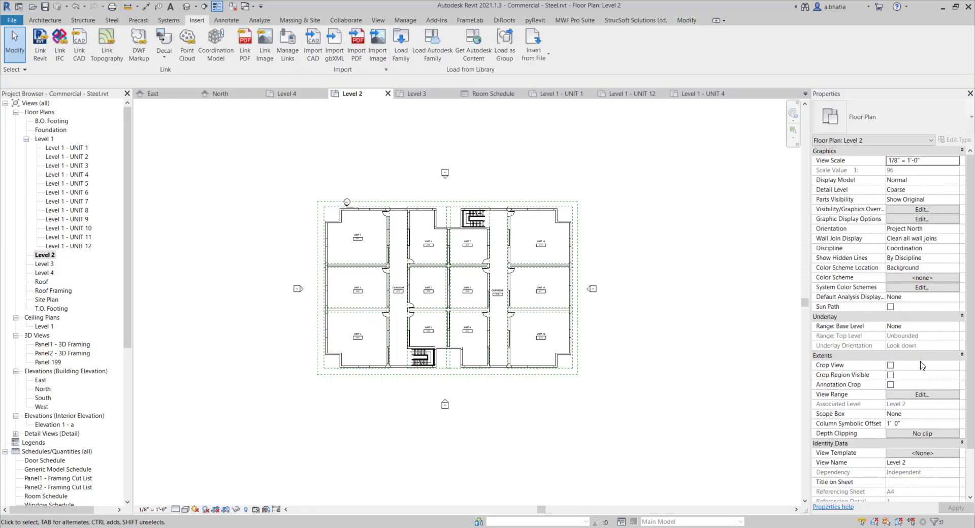
click(956, 415)
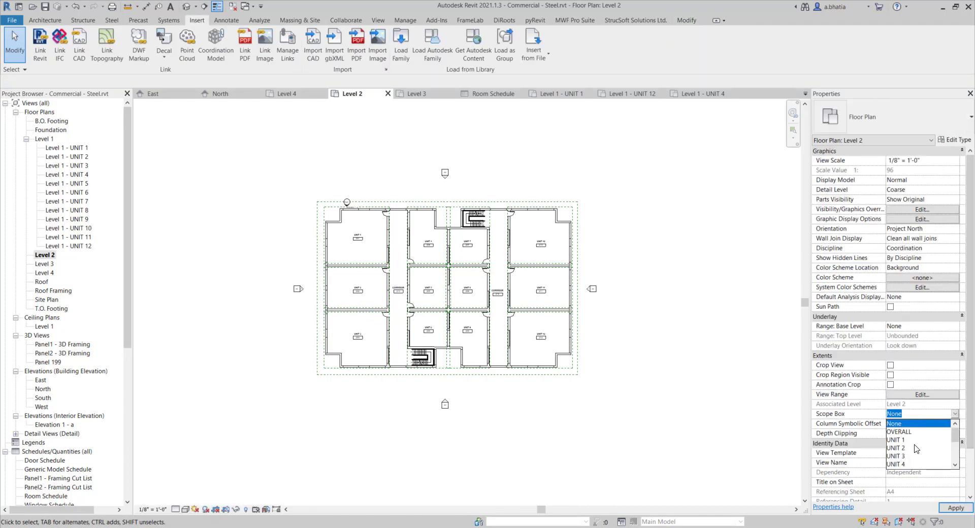
click(912, 428)
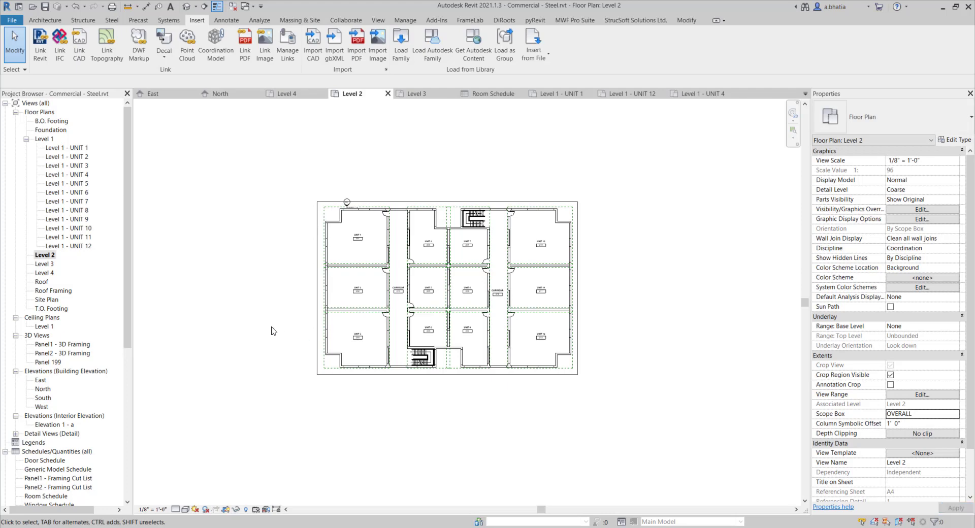
click(44, 139)
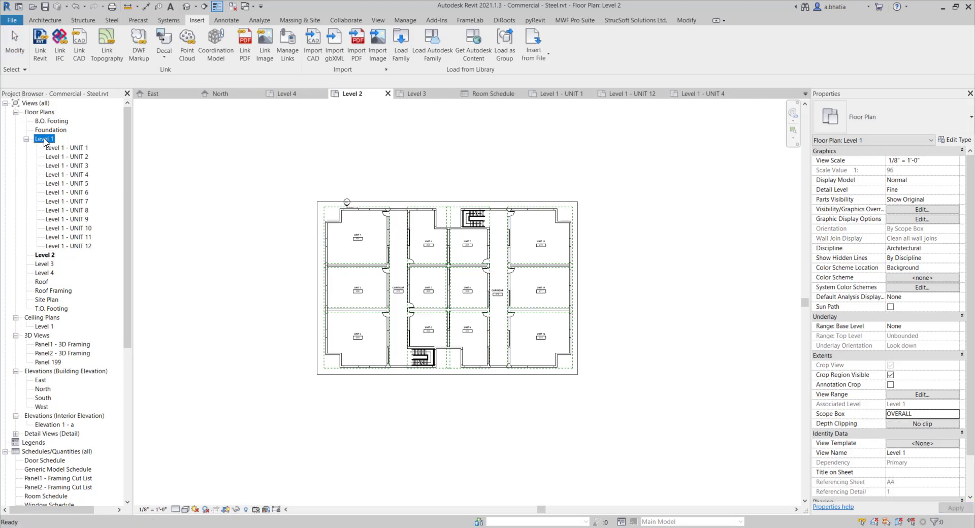
right_click(45, 142)
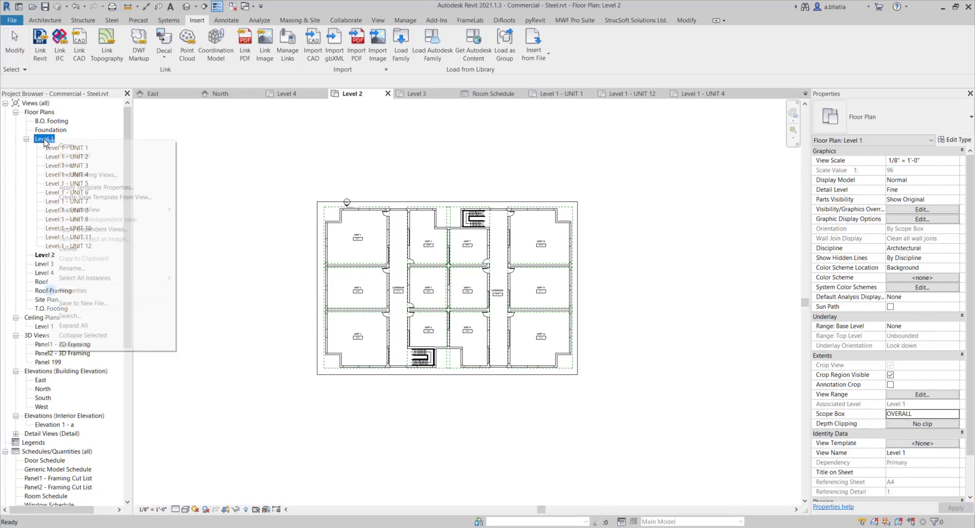
click(45, 142)
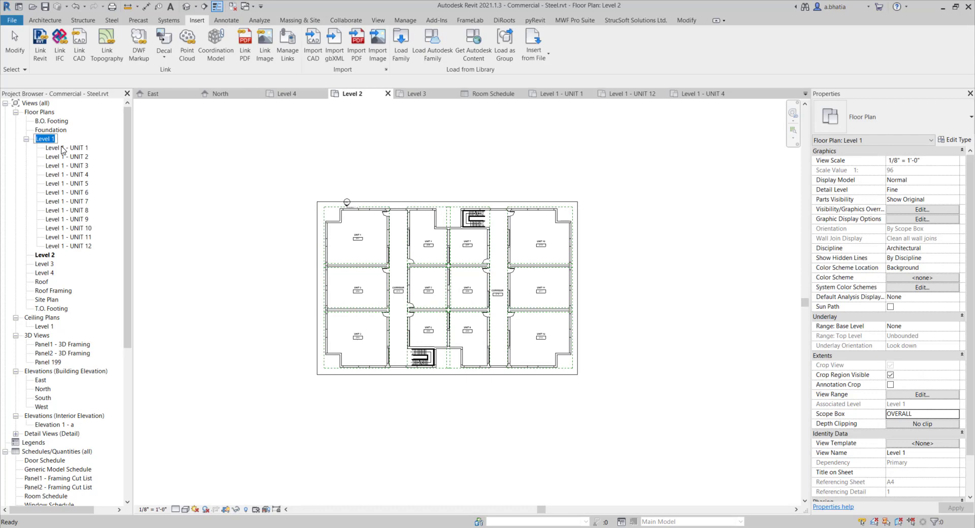
key(Escape)
right_click(47, 143)
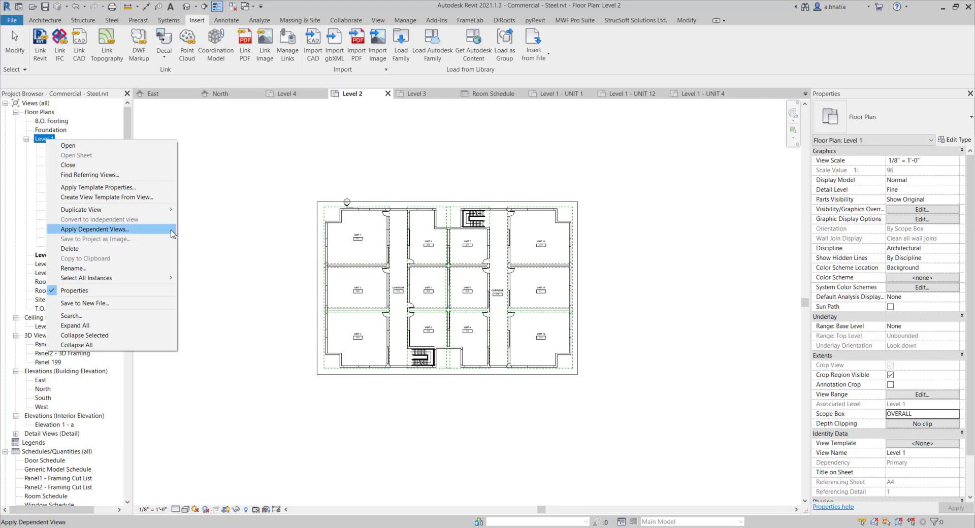
click(206, 231)
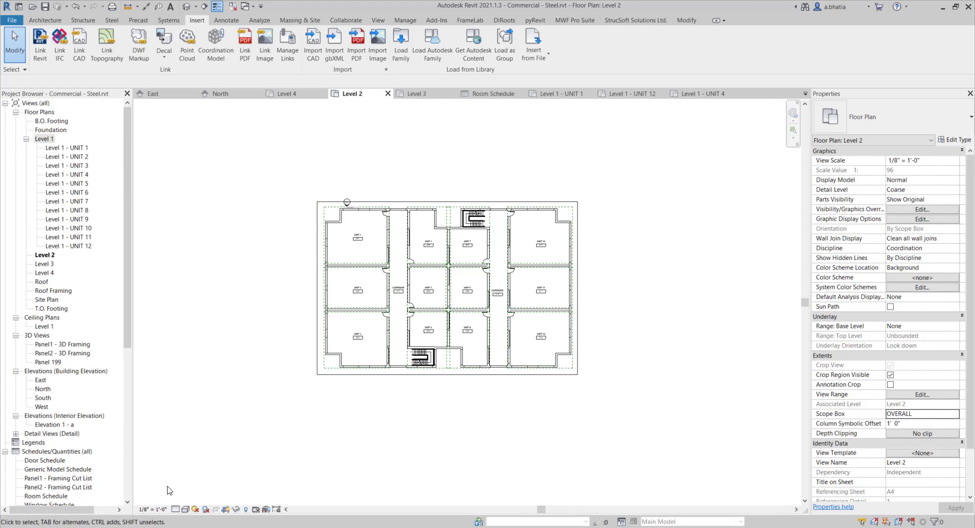
click(43, 138)
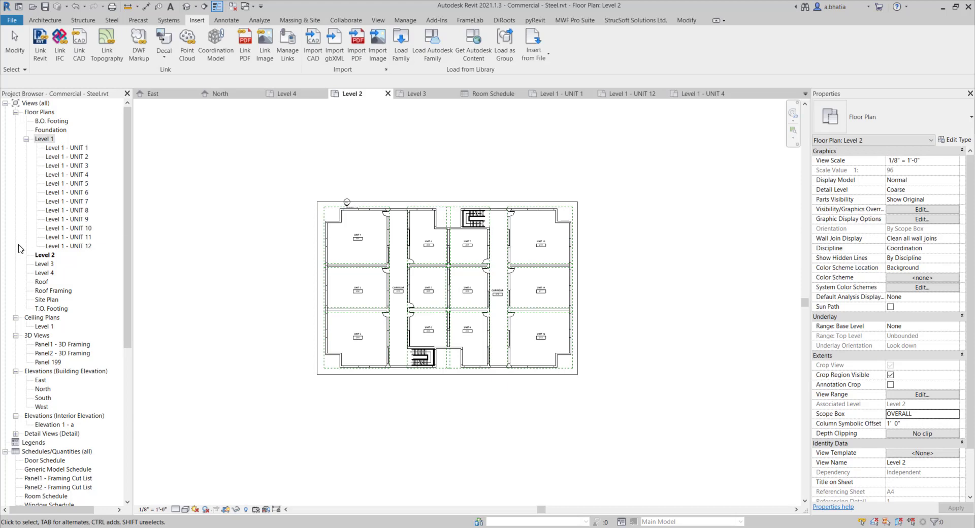
click(45, 255)
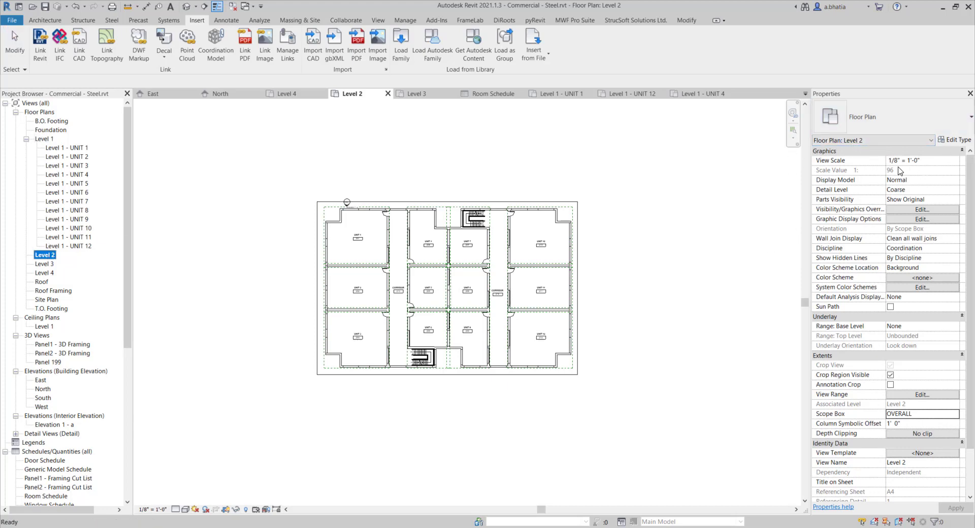
click(333, 162)
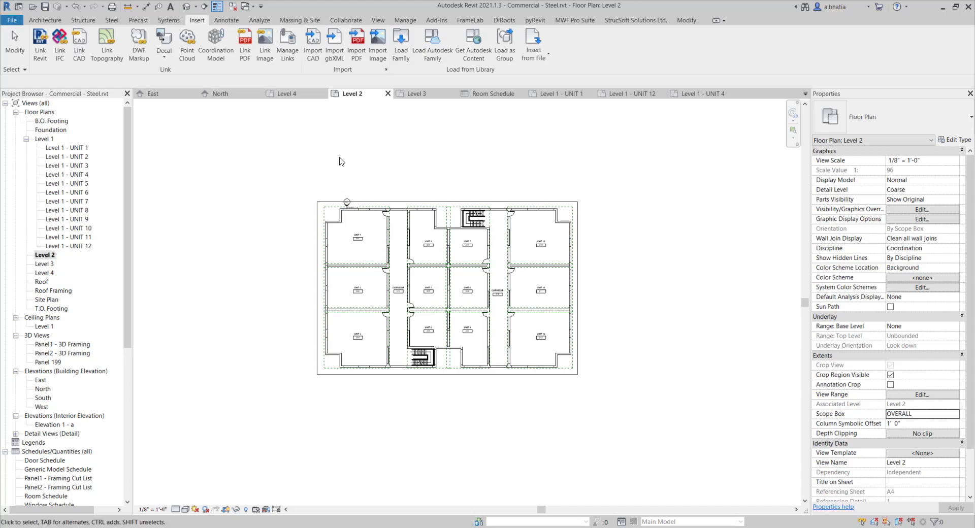
click(50, 142)
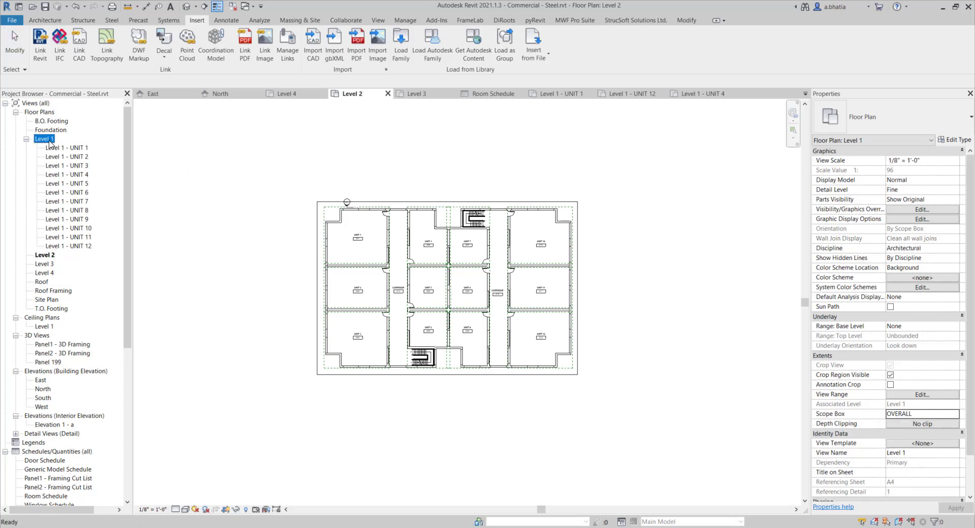
Apply Level 1's dependent views to Levels 2, 3 and 4
right_click(49, 144)
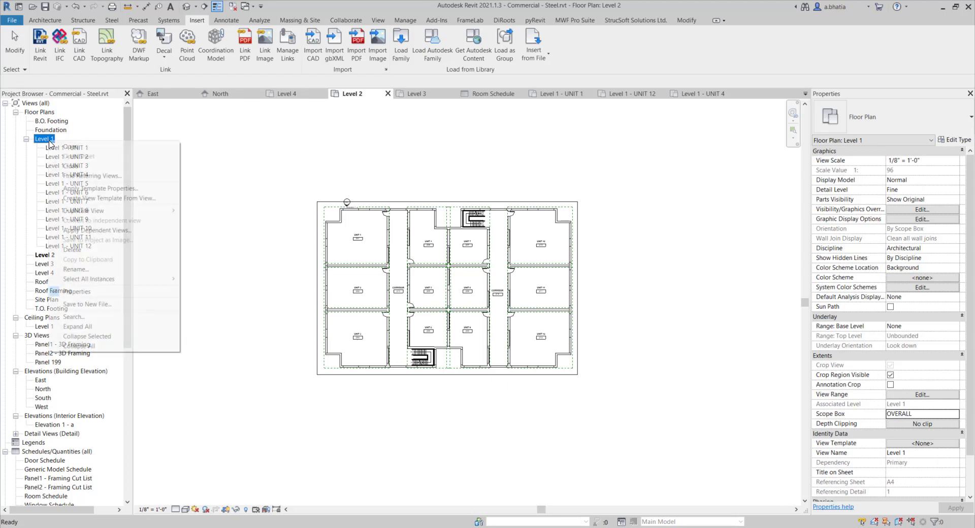
click(111, 231)
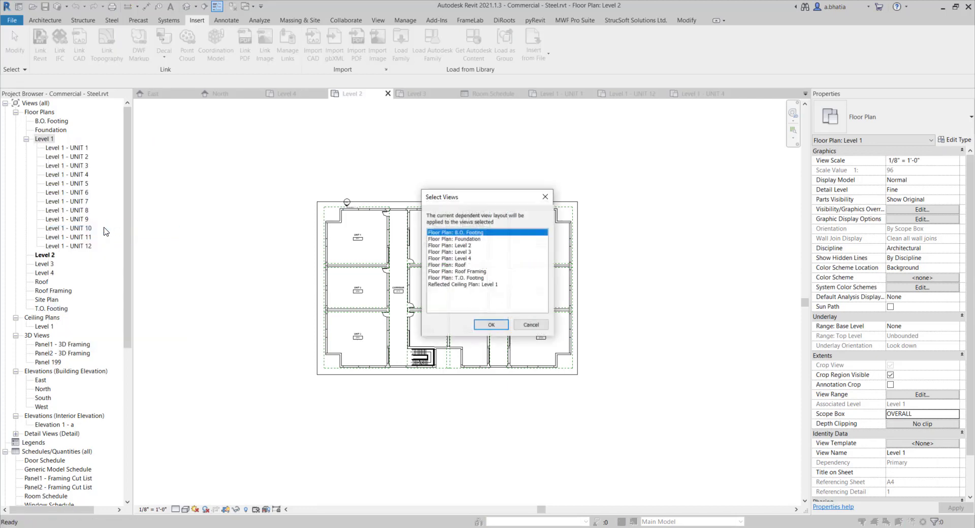
ctrl+click(457, 246)
ctrl+click(455, 252)
ctrl+click(454, 258)
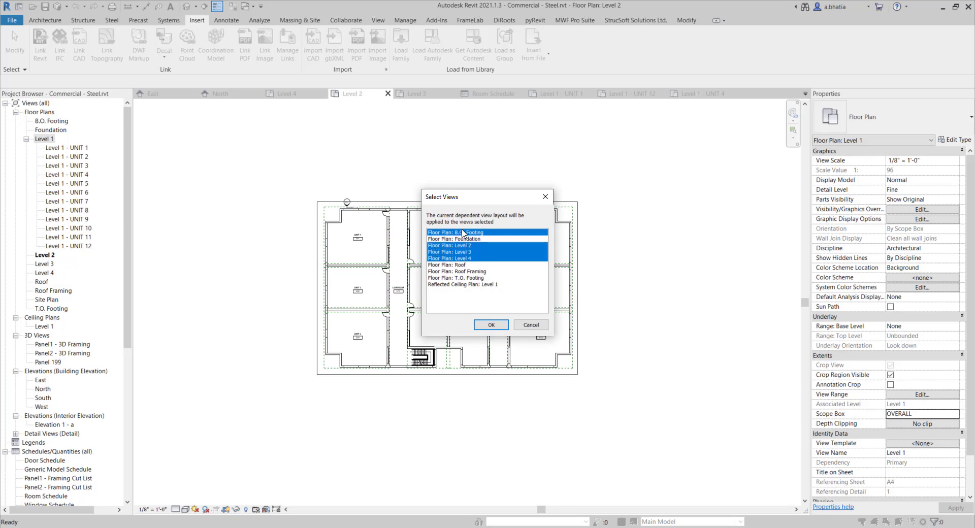
ctrl+click(463, 233)
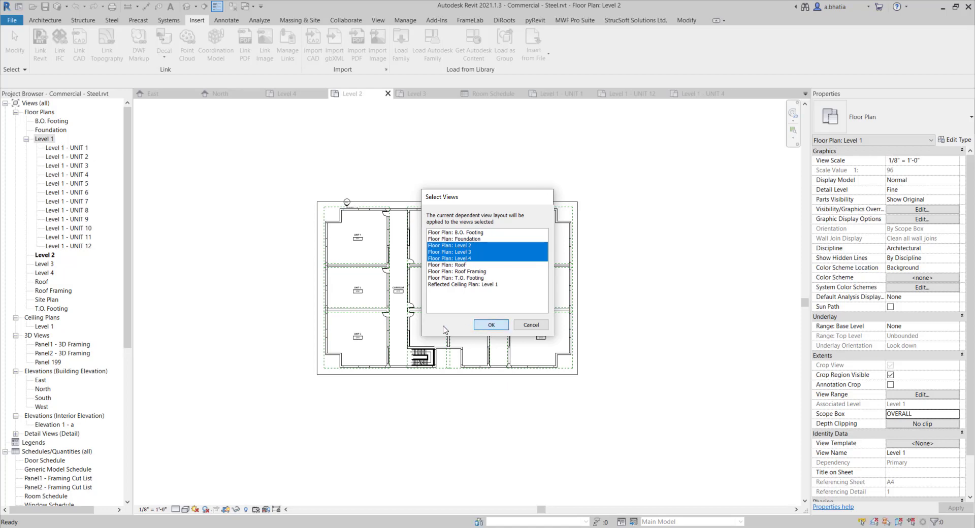
click(491, 325)
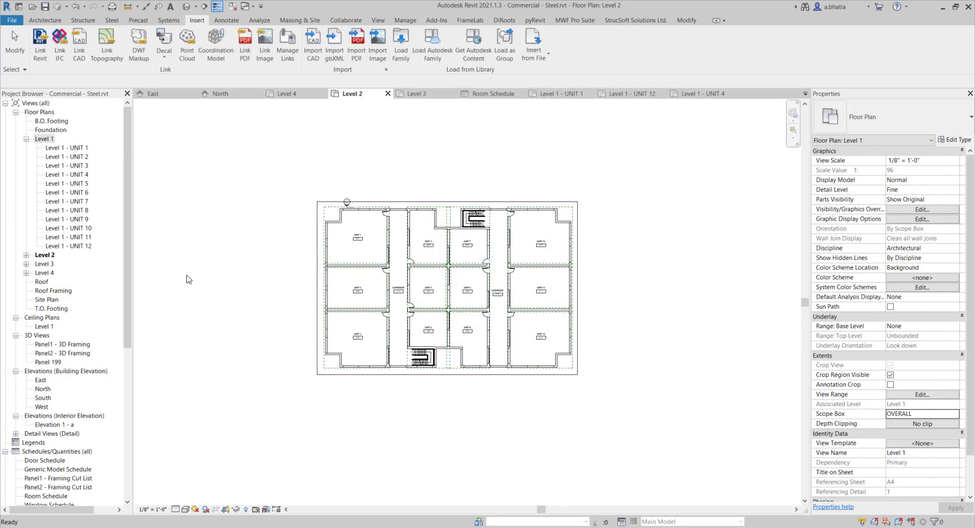
Expand Level 2 to check its new Dependent views
click(26, 255)
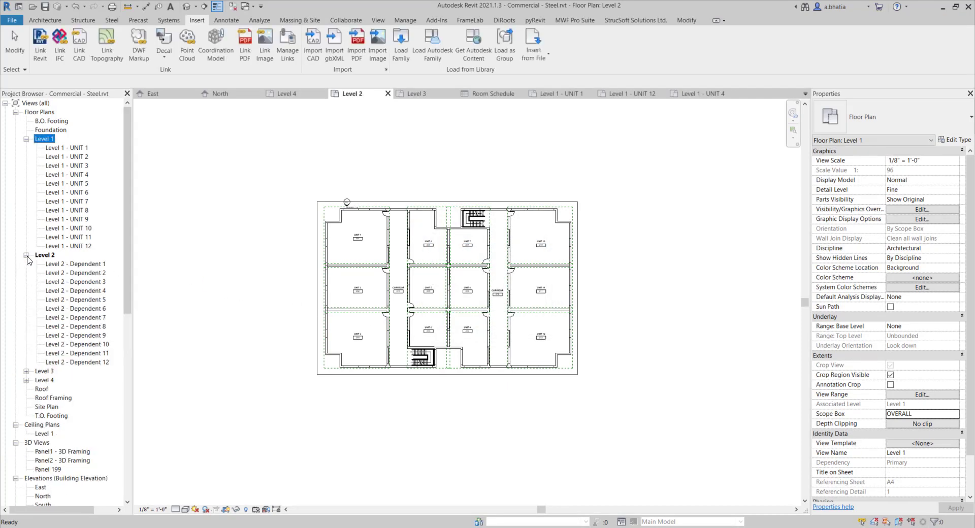
click(65, 264)
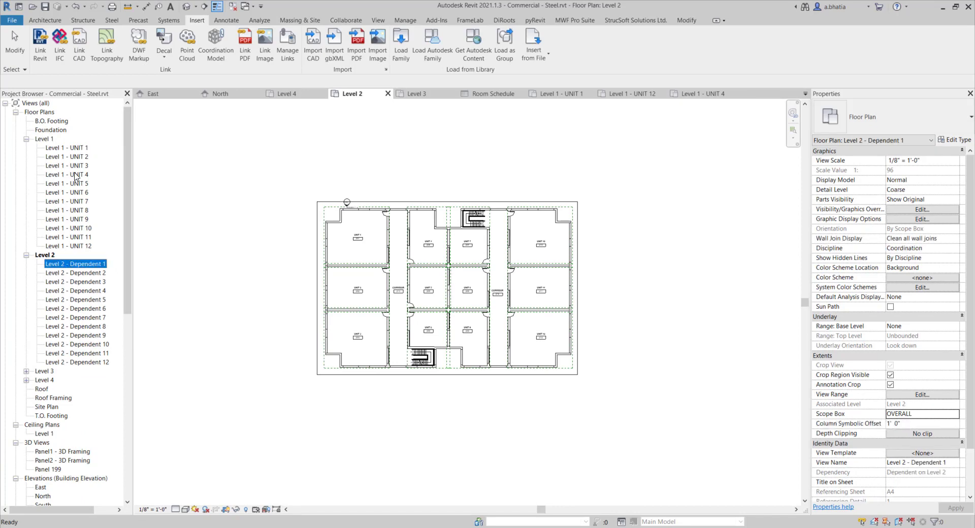
click(277, 282)
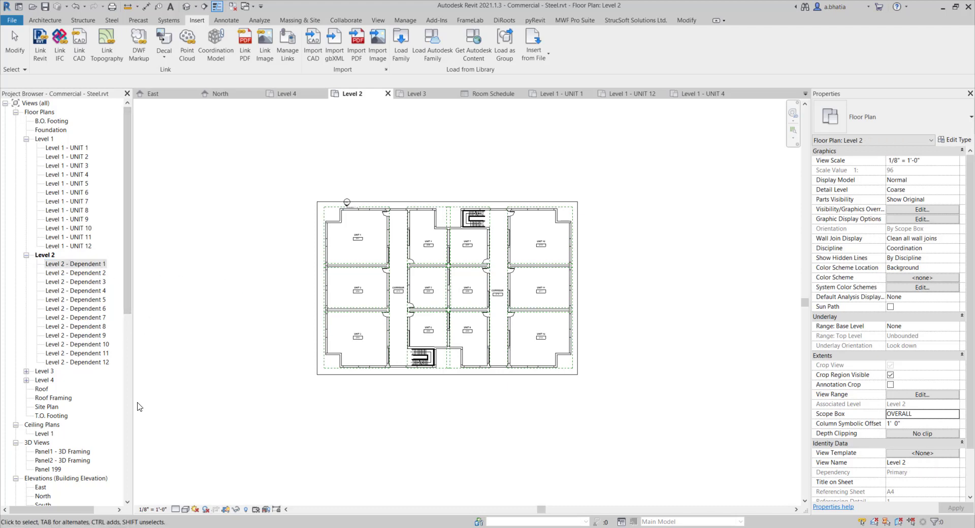
Run the Dynamo graph replacing 'Dependent' with 'UNIT' in view names, then review the Project Browser
mouse_move(286, 526)
click(396, 490)
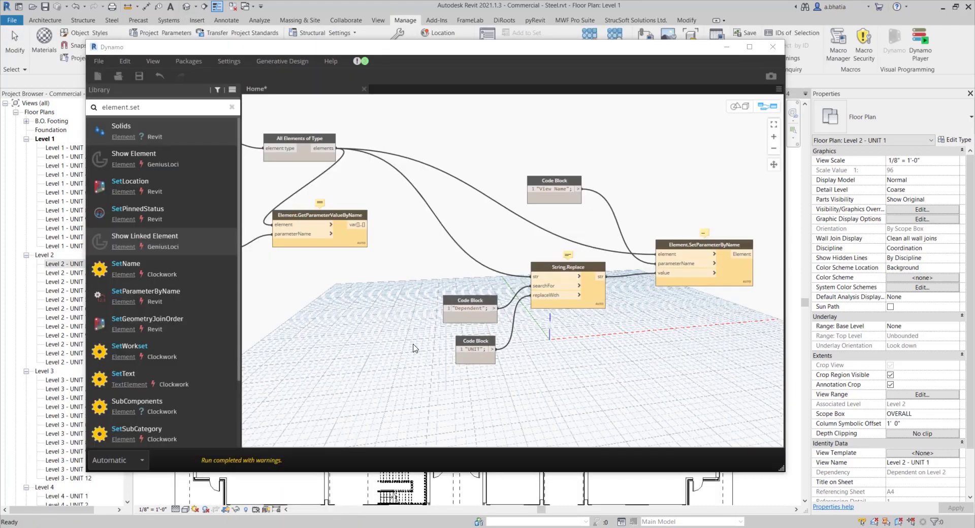
mouse_move(471, 309)
click(731, 51)
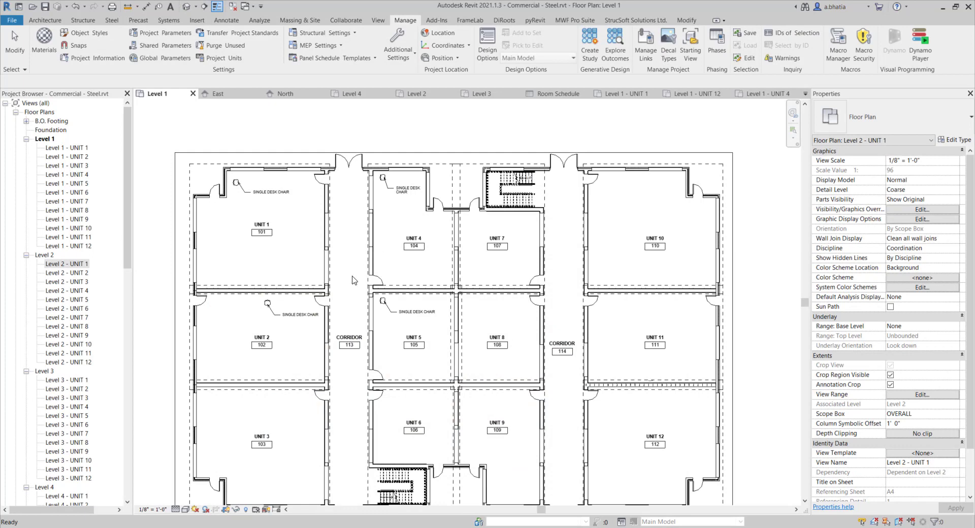
click(79, 148)
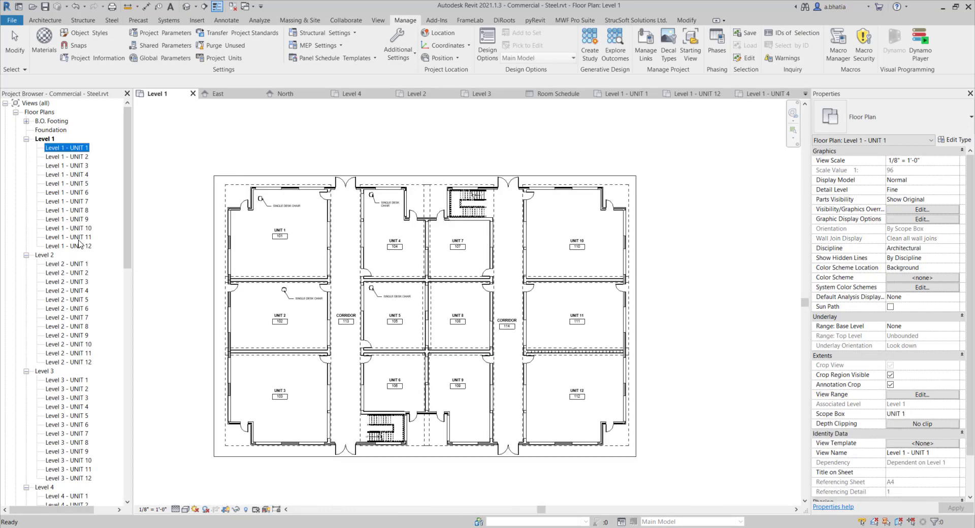
scroll(78, 244, down, 2)
scroll(79, 245, down, 5)
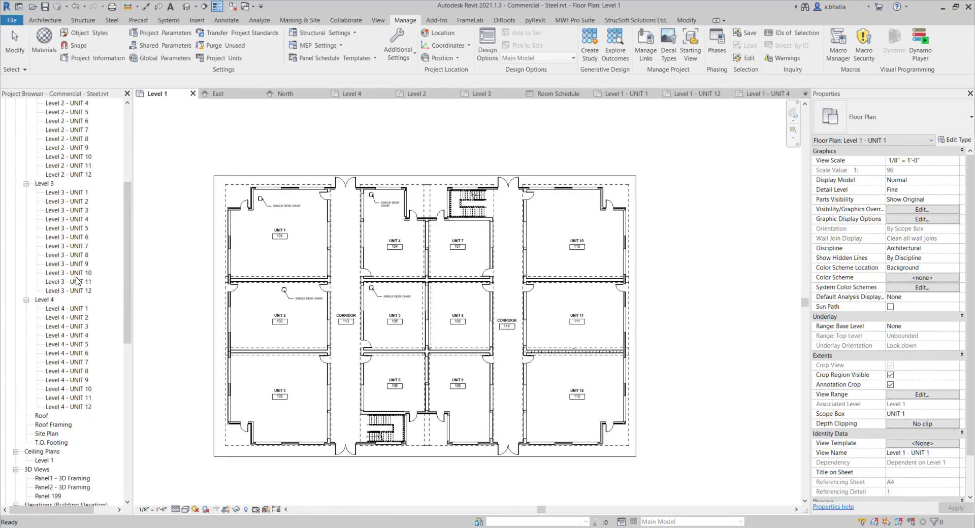